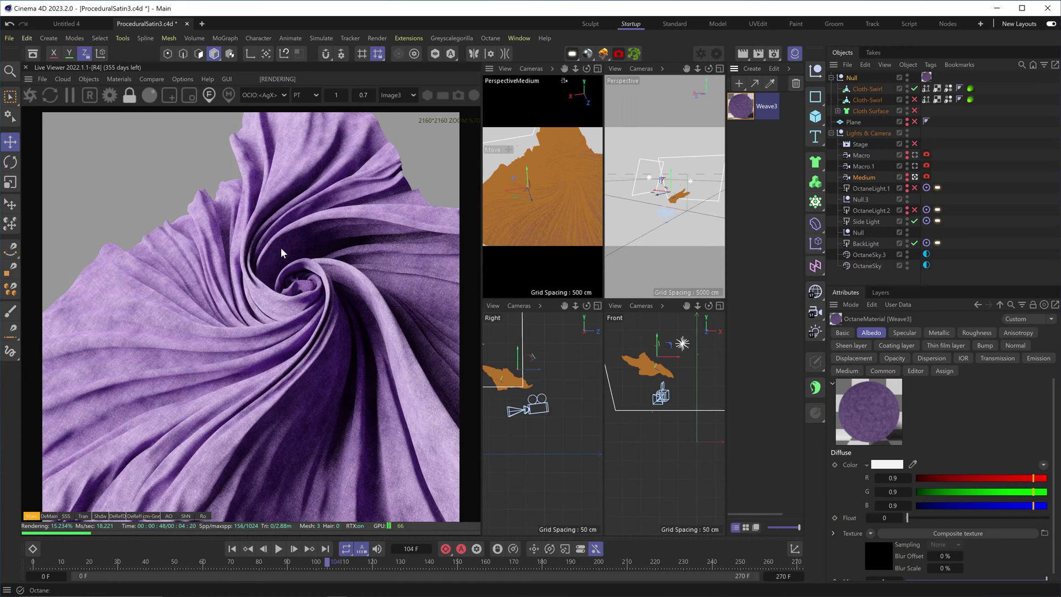
- Set the Octane camera exposure to 2 in the render settings
{"action": "left_click", "coordinate": [938, 220]}
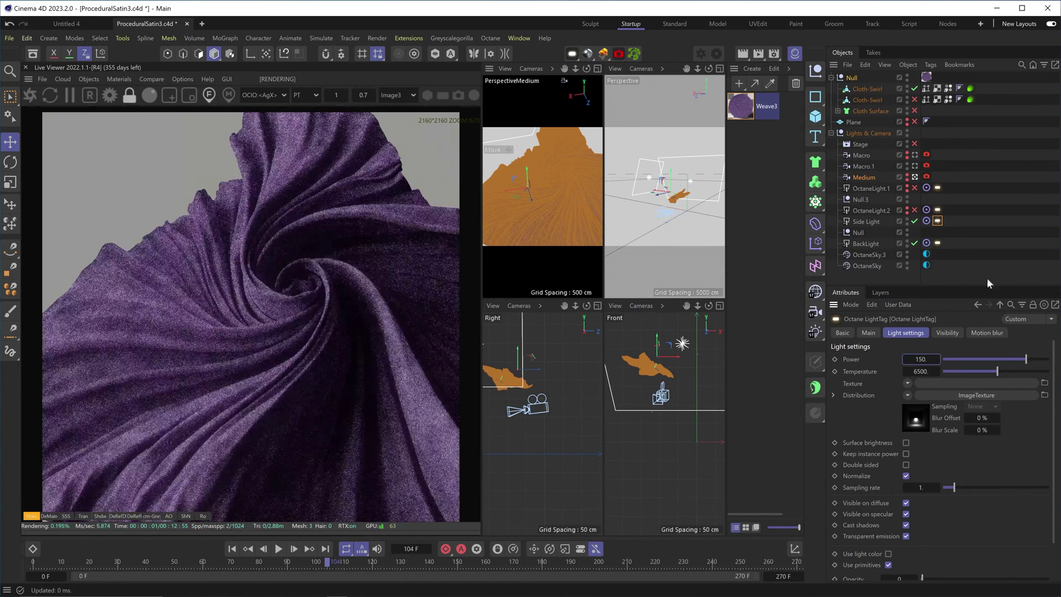
{"action": "left_click", "coordinate": [109, 96]}
{"action": "left_click", "coordinate": [57, 35]}
{"action": "double_click", "coordinate": [93, 75]}
{"action": "type", "text": "2"}
{"action": "key", "text": "Return"}
{"action": "left_click", "coordinate": [204, 7]}
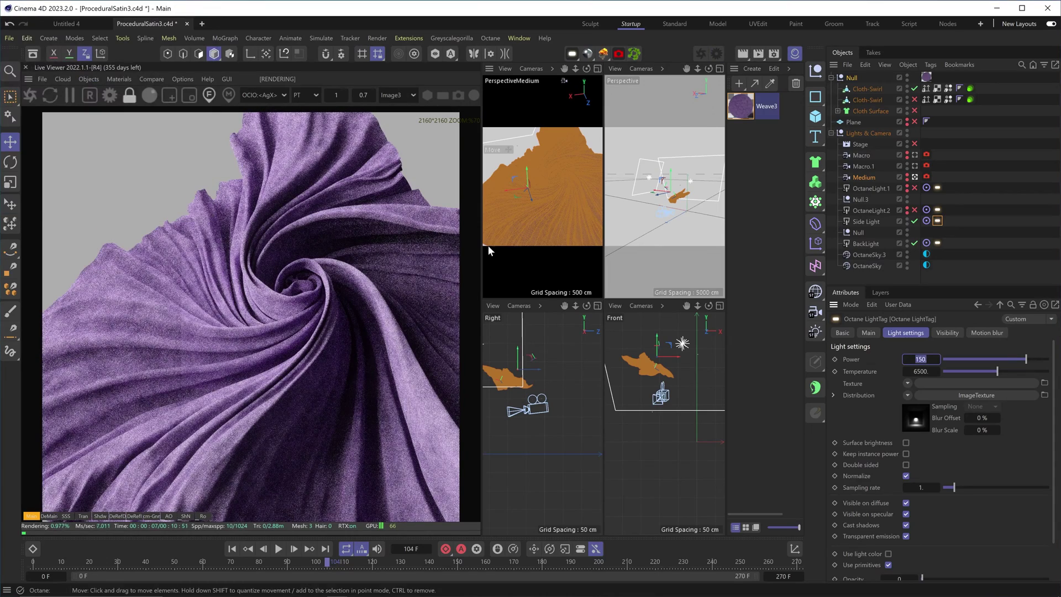
- In Weave3's node graph, set the OSL weave texture's Scale to 0.0005
{"action": "double_click", "coordinate": [741, 106]}
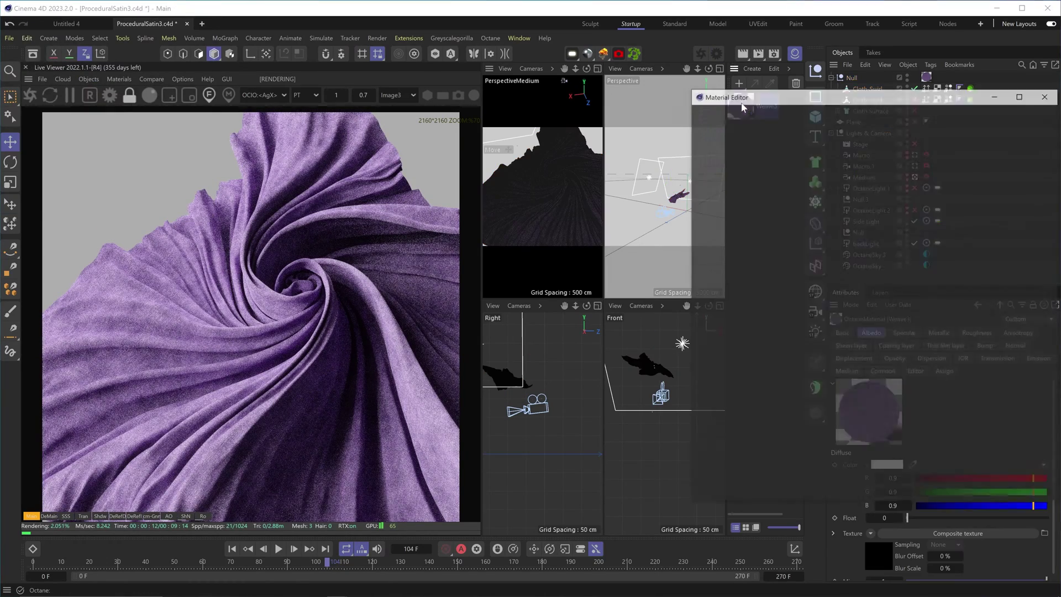
{"action": "left_click", "coordinate": [722, 241]}
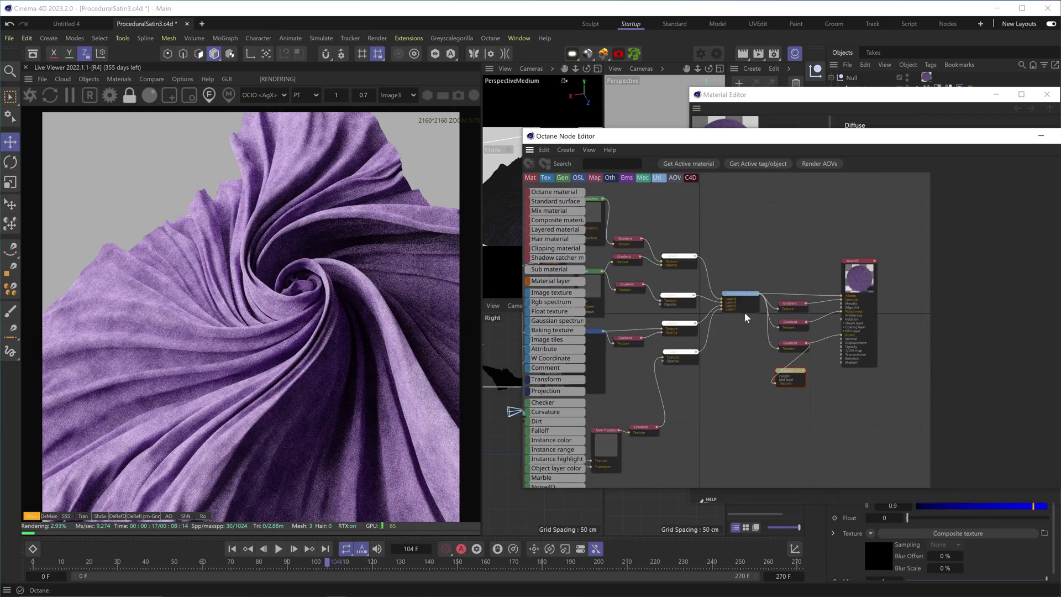
{"action": "left_click_drag", "start_coordinate": [747, 311], "coordinate": [673, 314], "text": "ctrl"}
{"action": "middle_click_drag", "start_coordinate": [672, 357], "coordinate": [817, 349]}
{"action": "left_click", "coordinate": [658, 331]}
{"action": "double_click", "coordinate": [1018, 369]}
{"action": "key", "text": "BackSpace"}
{"action": "key", "text": "Return"}
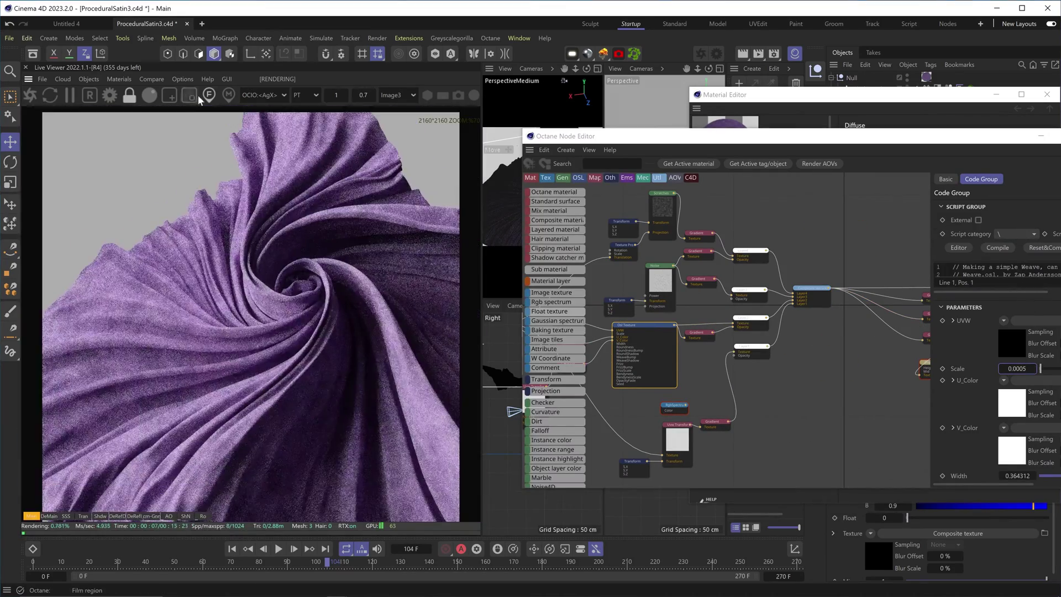
- Enable a render region over the cloth in the live viewer
{"action": "left_click", "coordinate": [189, 95]}
{"action": "left_click_drag", "start_coordinate": [131, 203], "coordinate": [398, 480]}
{"action": "scroll", "coordinate": [287, 371], "scroll_direction": "up", "scroll_amount": 3}
{"action": "middle_click_drag", "start_coordinate": [795, 221], "coordinate": [652, 325]}
{"action": "scroll", "coordinate": [559, 411], "scroll_direction": "down", "scroll_amount": 3}
{"action": "scroll", "coordinate": [559, 412], "scroll_direction": "down", "scroll_amount": 10}
- Add a Composite texture node, reorder its layers, and attach a connected Gradient node
{"action": "left_click_drag", "start_coordinate": [557, 322], "coordinate": [750, 281]}
{"action": "scroll", "coordinate": [769, 300], "scroll_direction": "up", "scroll_amount": 3}
{"action": "left_click_drag", "start_coordinate": [680, 432], "coordinate": [584, 432], "text": "ctrl"}
{"action": "left_click", "coordinate": [630, 354]}
{"action": "left_click_drag", "start_coordinate": [660, 289], "coordinate": [755, 291]}
{"action": "left_click_drag", "start_coordinate": [608, 422], "coordinate": [725, 318]}
{"action": "type", "text": "gradient"}
{"action": "left_click", "coordinate": [686, 351]}
- Feed a Falloffmap-driven Gradient into Layer2 and wire the Composite into Weave3's Albedo
{"action": "mouse_move", "coordinate": [549, 307]}
{"action": "scroll", "coordinate": [549, 307], "scroll_direction": "up", "scroll_amount": 7}
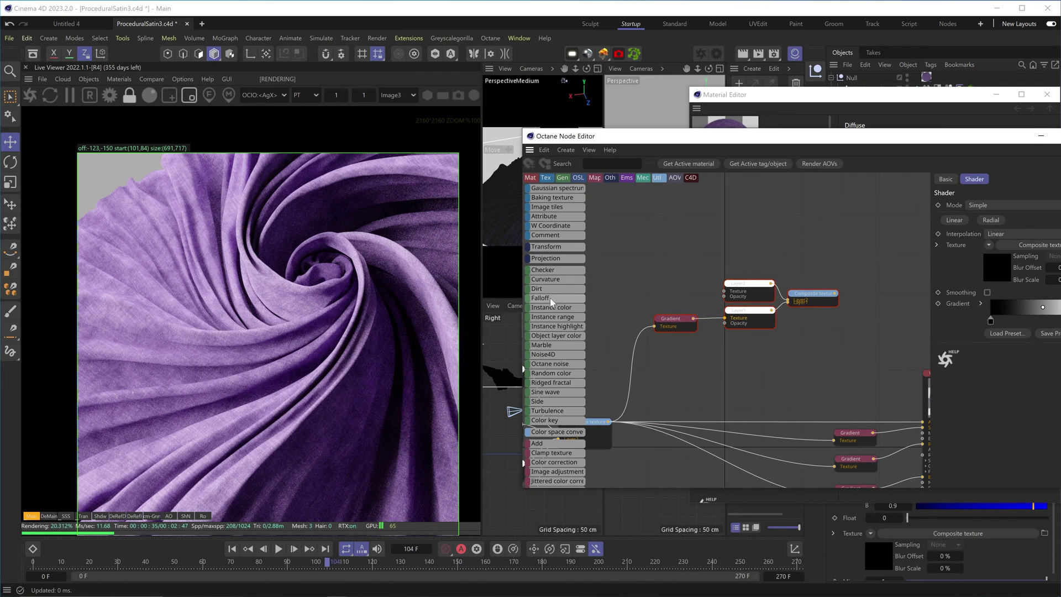
{"action": "left_click_drag", "start_coordinate": [564, 286], "coordinate": [624, 271]}
{"action": "left_click_drag", "start_coordinate": [645, 274], "coordinate": [616, 273]}
{"action": "left_click_drag", "start_coordinate": [632, 272], "coordinate": [725, 291]}
{"action": "type", "text": "gradient"}
{"action": "key", "text": "Return"}
{"action": "middle_click_drag", "start_coordinate": [788, 331], "coordinate": [618, 302]}
{"action": "left_click_drag", "start_coordinate": [665, 264], "coordinate": [753, 394]}
{"action": "middle_click_drag", "start_coordinate": [656, 275], "coordinate": [719, 312]}
- Solo the Composite texture in the render and widen the node editor panes
{"action": "right_click", "coordinate": [716, 307]}
{"action": "left_click", "coordinate": [745, 313]}
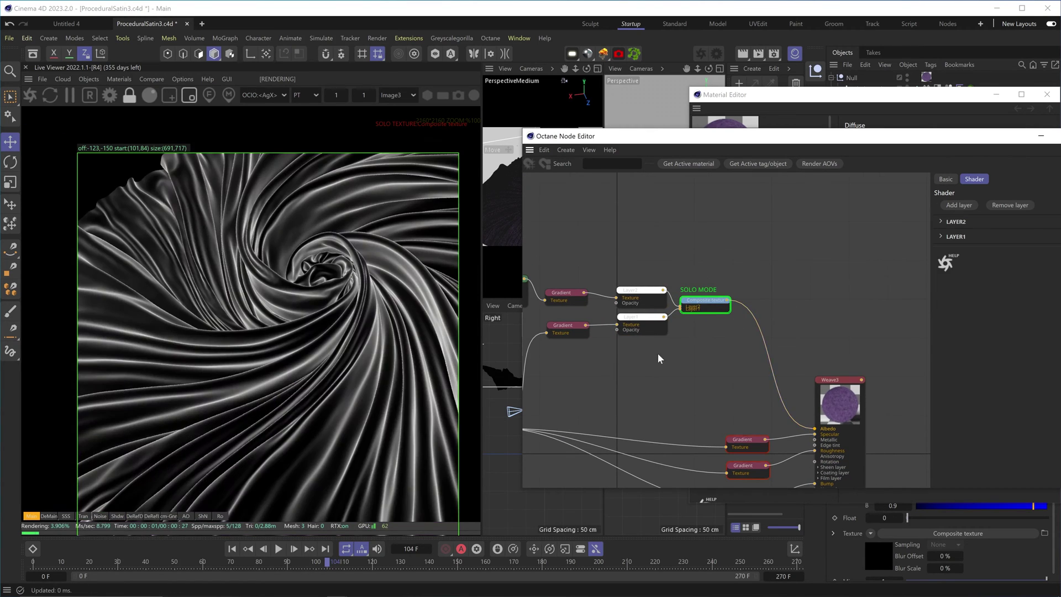
{"action": "middle_click_drag", "start_coordinate": [648, 355], "coordinate": [745, 357]}
{"action": "left_click", "coordinate": [608, 280]}
{"action": "left_click_drag", "start_coordinate": [663, 137], "coordinate": [598, 137]}
{"action": "left_click_drag", "start_coordinate": [458, 221], "coordinate": [566, 221]}
{"action": "left_click_drag", "start_coordinate": [656, 139], "coordinate": [579, 133]}
{"action": "left_click_drag", "start_coordinate": [964, 293], "coordinate": [1039, 293]}
{"action": "left_click_drag", "start_coordinate": [874, 292], "coordinate": [824, 291]}
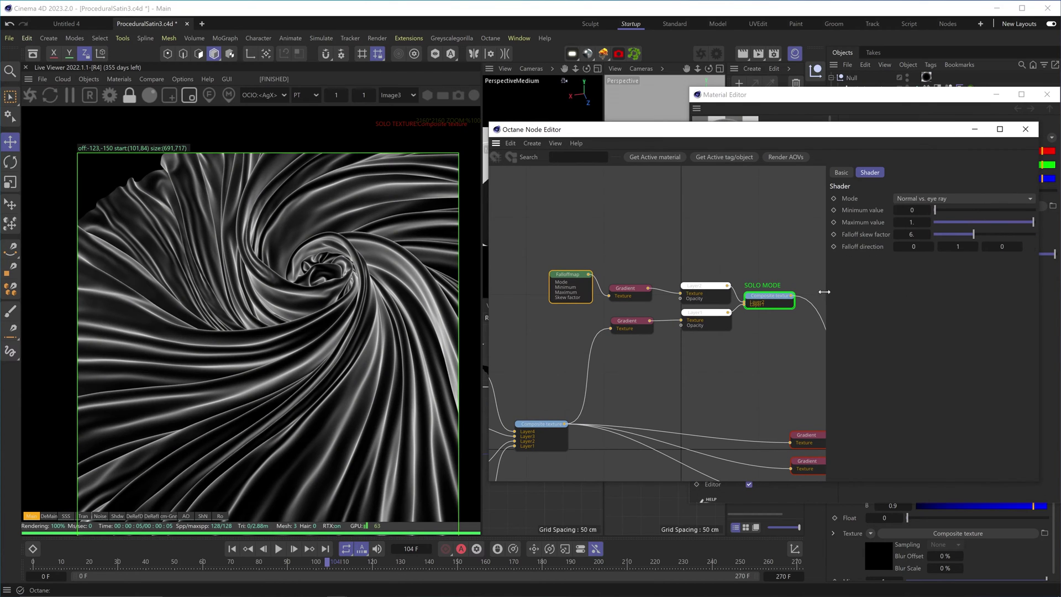
- Set the Falloffmap to Minimum 1, Maximum 0.3 and Skew 3
{"action": "left_click_drag", "start_coordinate": [940, 210], "coordinate": [867, 216]}
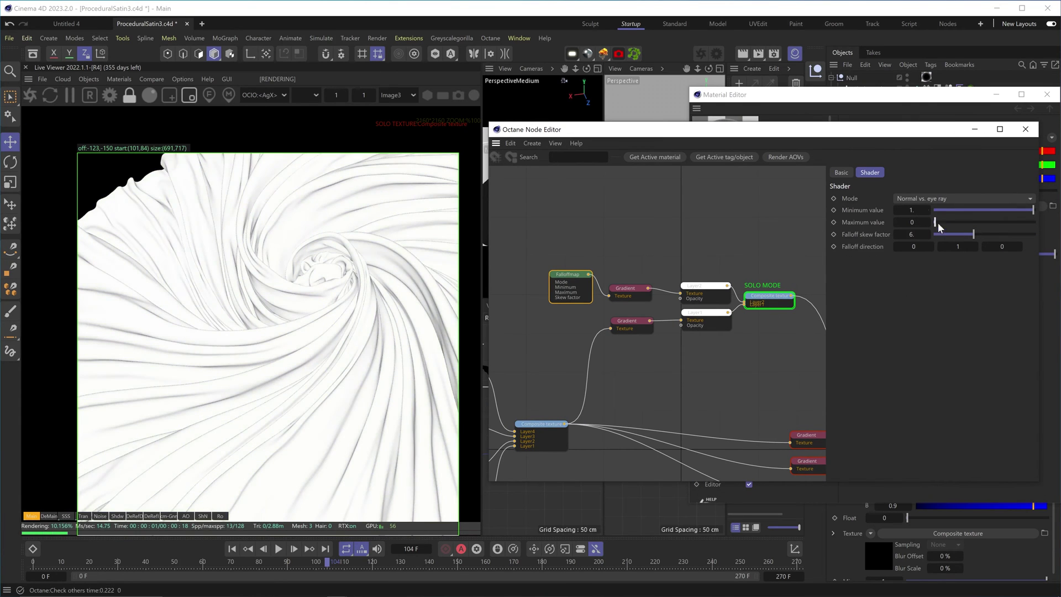
{"action": "left_click", "coordinate": [954, 233]}
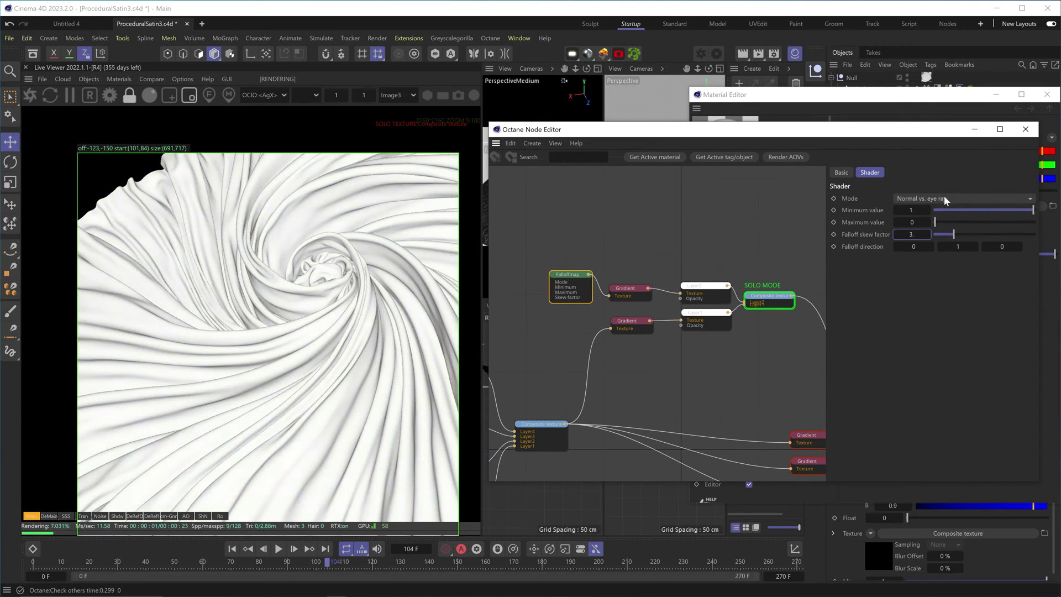
{"action": "double_click", "coordinate": [914, 222]}
{"action": "type", "text": "0.3"}
{"action": "key", "text": "Return"}
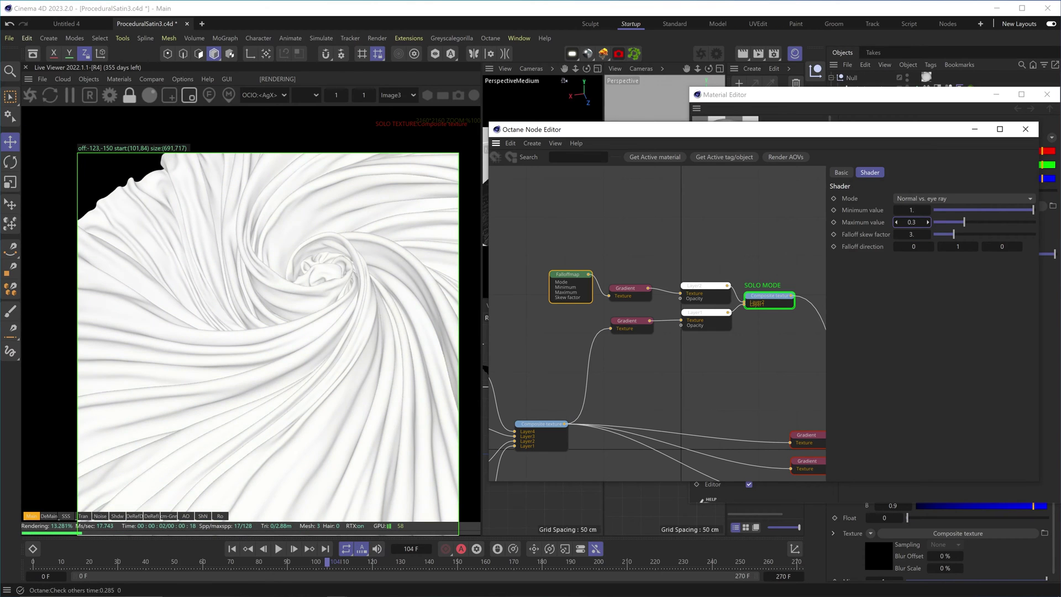
- Add knots to the falloff Gradient and slide the white knot right to shape the sheen
{"action": "left_click", "coordinate": [627, 288]}
{"action": "left_click", "coordinate": [1004, 314]}
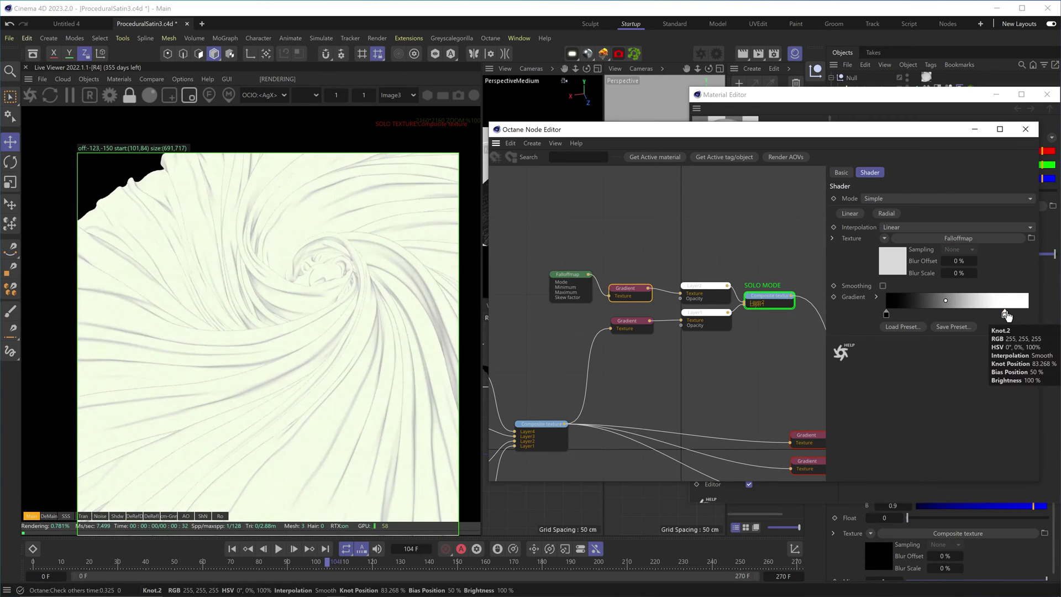
{"action": "left_click", "coordinate": [973, 314]}
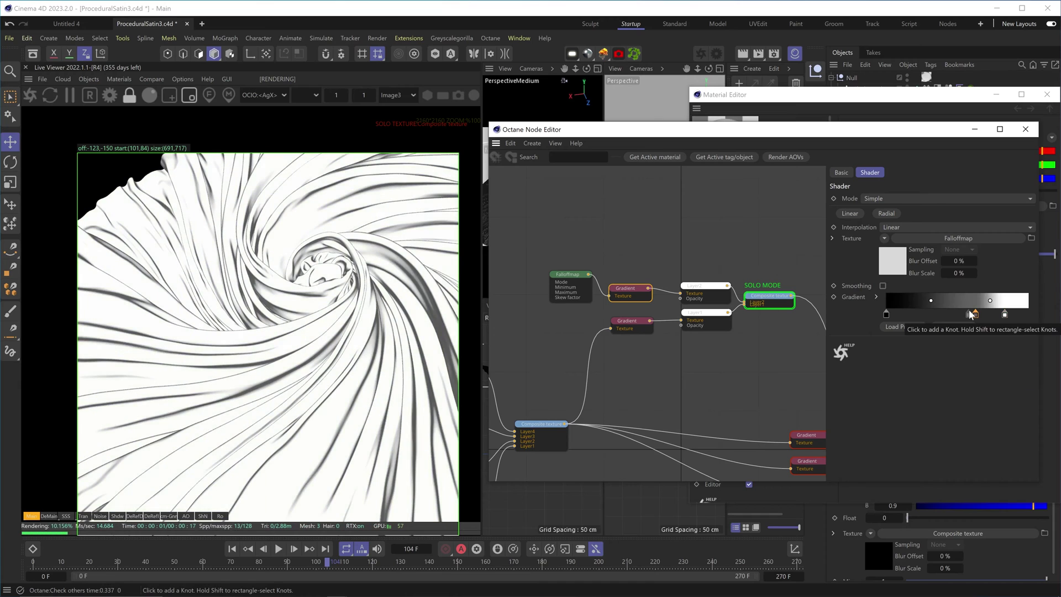
{"action": "left_click", "coordinate": [1029, 314]}
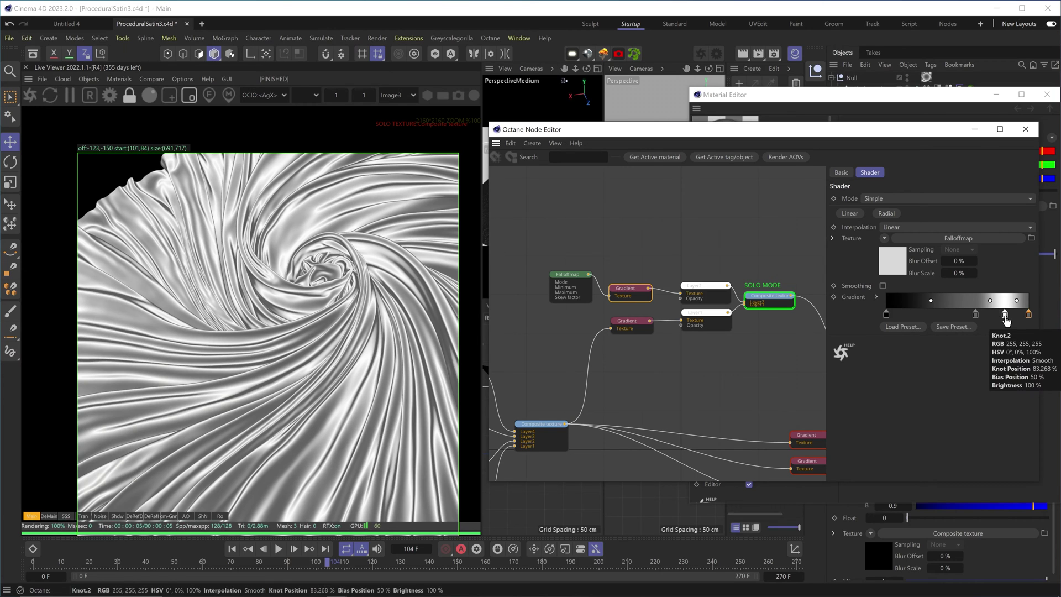
{"action": "left_click_drag", "start_coordinate": [1018, 320], "coordinate": [1020, 321]}
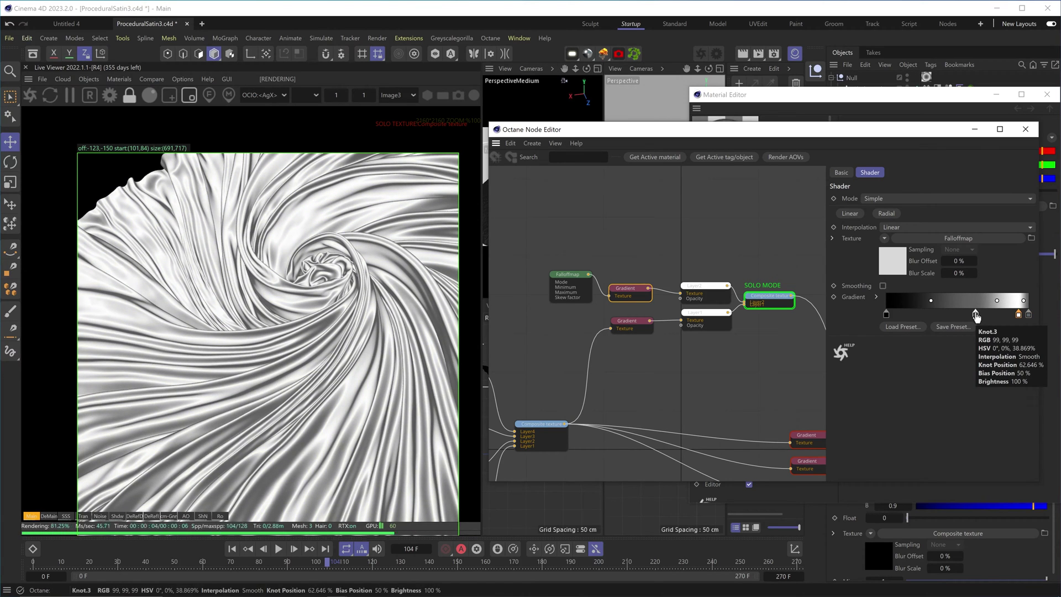
- Set Layer2's blend mode to Translucent / Soft light
{"action": "left_click", "coordinate": [713, 299]}
{"action": "left_click", "coordinate": [904, 233]}
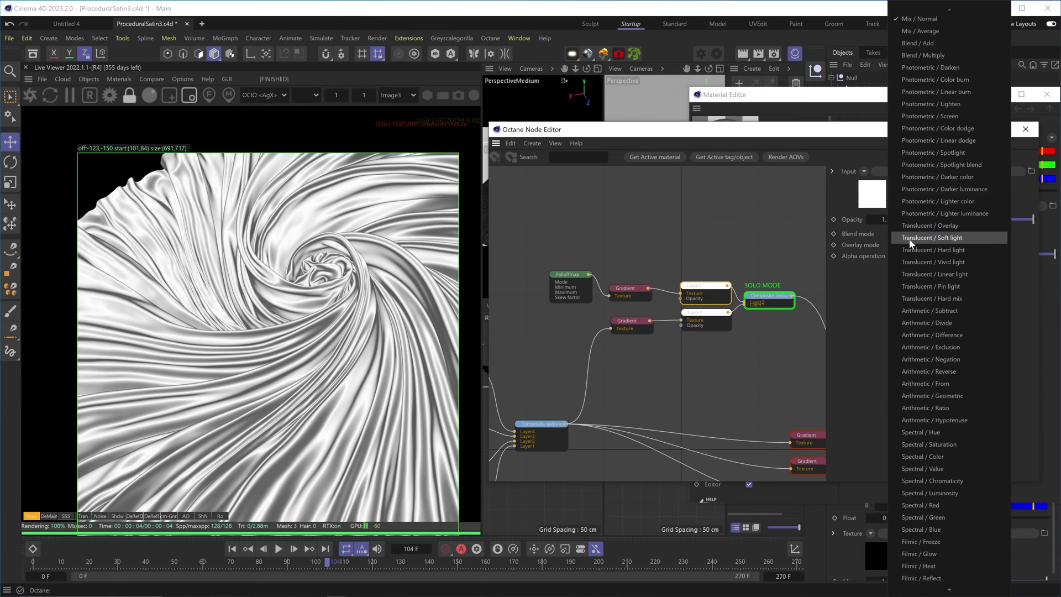
{"action": "left_click", "coordinate": [910, 238]}
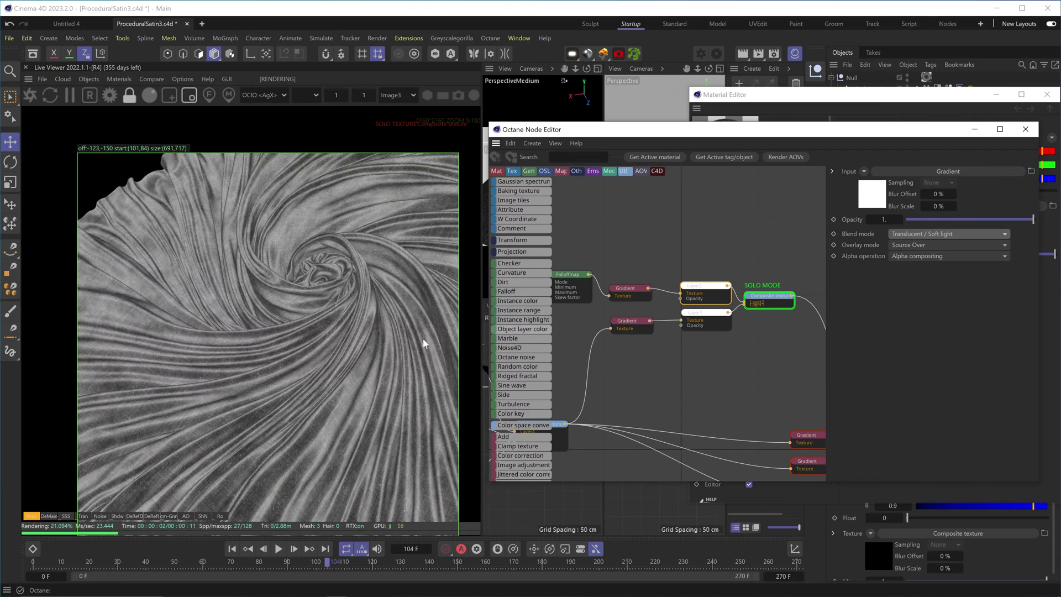
{"action": "scroll", "coordinate": [307, 354], "scroll_direction": "up", "scroll_amount": 5}
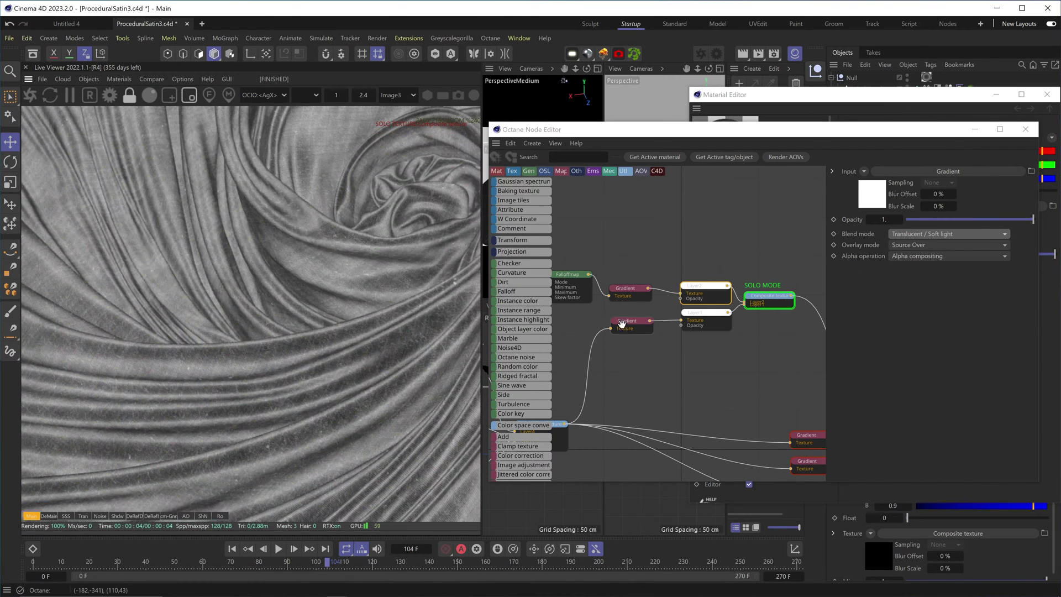
- Give the lower Gradient grey knots, with the black knot's brightness at 20
{"action": "left_click", "coordinate": [629, 321]}
{"action": "double_click", "coordinate": [887, 315]}
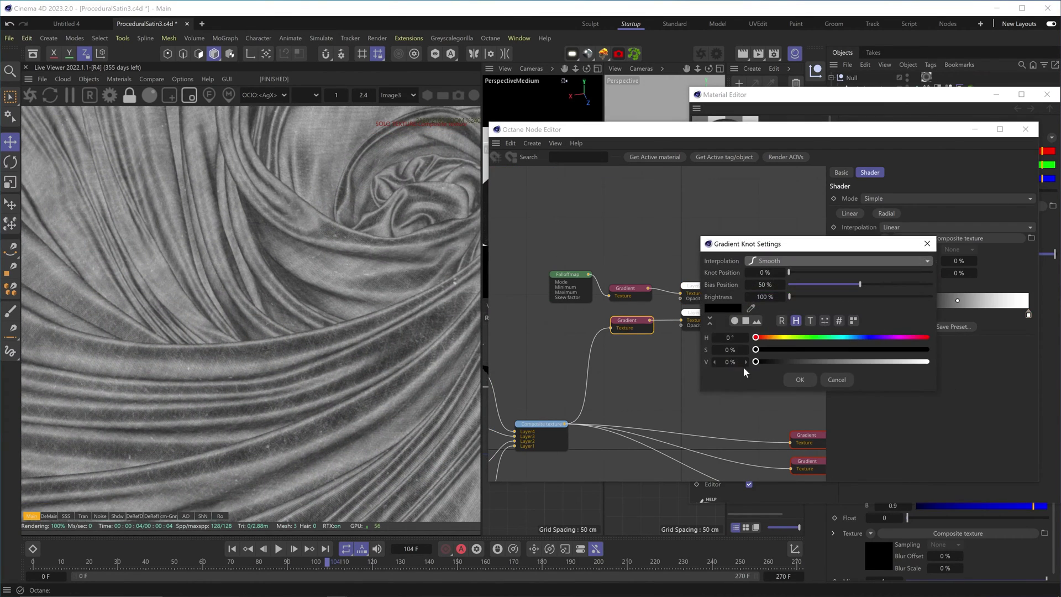
{"action": "type", "text": "20"}
{"action": "key", "text": "Return"}
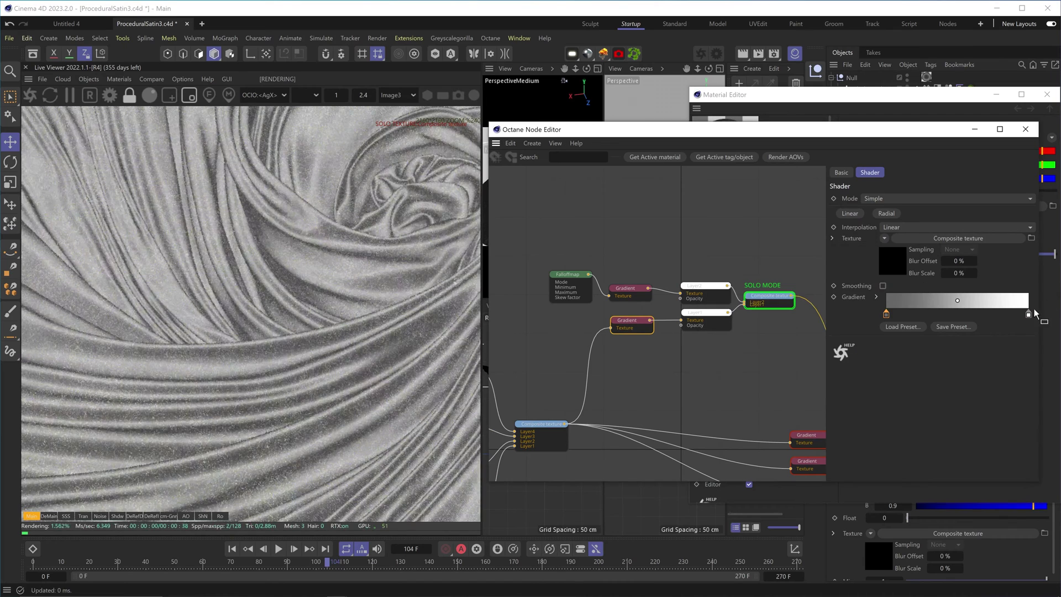
{"action": "double_click", "coordinate": [1029, 315]}
{"action": "key", "text": "Return"}
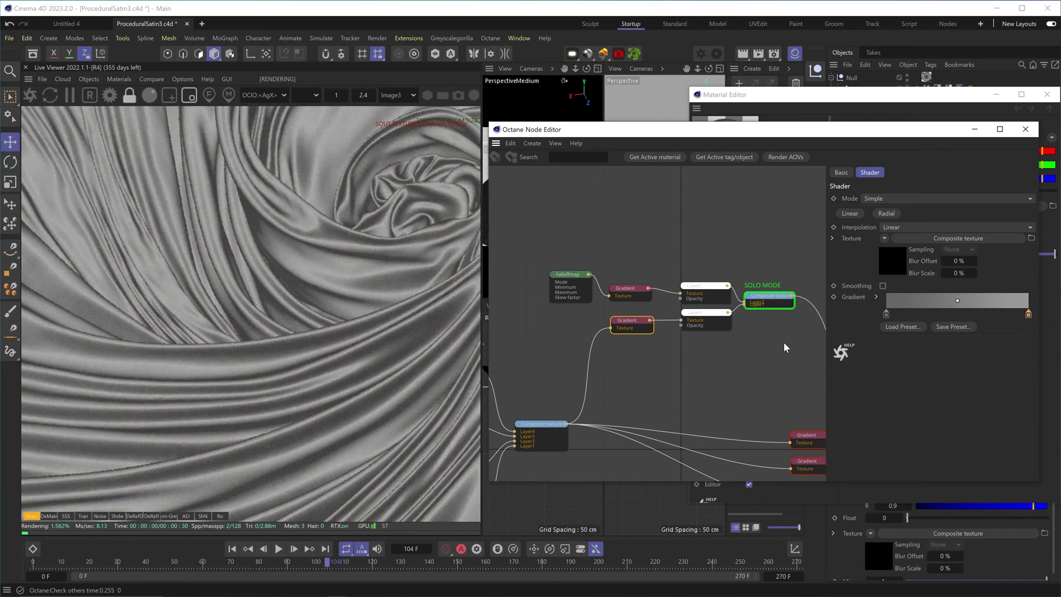
{"action": "middle_click_drag", "start_coordinate": [385, 401], "coordinate": [271, 396]}
{"action": "scroll", "coordinate": [270, 369], "scroll_direction": "down", "scroll_amount": 4}
{"action": "scroll", "coordinate": [269, 369], "scroll_direction": "down", "scroll_amount": 3}
{"action": "middle_click_drag", "start_coordinate": [203, 381], "coordinate": [296, 376]}
{"action": "middle_click_drag", "start_coordinate": [709, 345], "coordinate": [567, 345]}
- Make the gradient's white knot a copper-orange colour
{"action": "scroll", "coordinate": [515, 447], "scroll_direction": "down", "scroll_amount": 3}
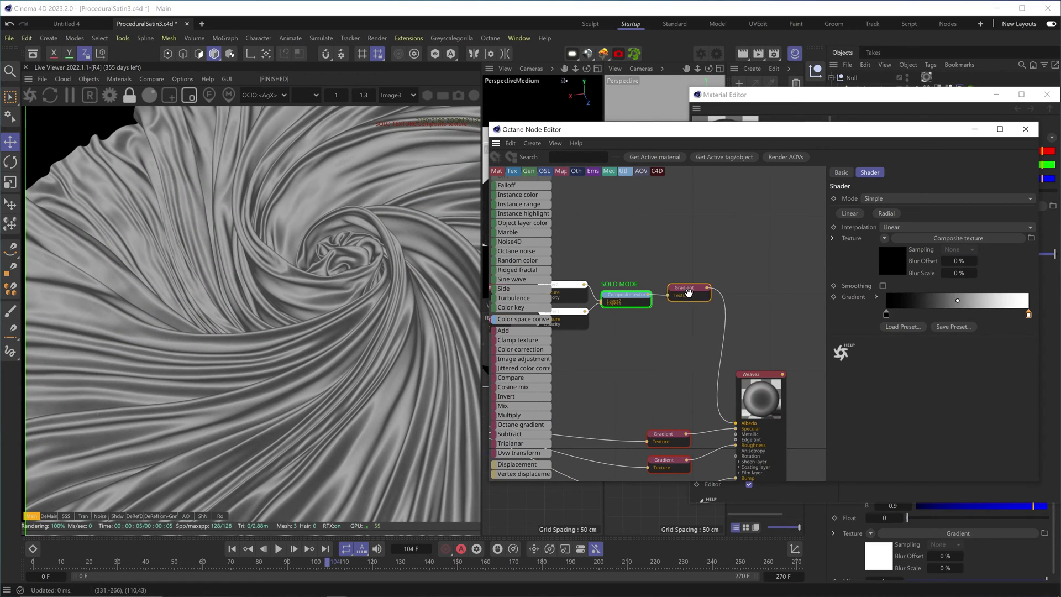
{"action": "double_click", "coordinate": [1028, 315]}
{"action": "left_click_drag", "start_coordinate": [883, 349], "coordinate": [870, 348]}
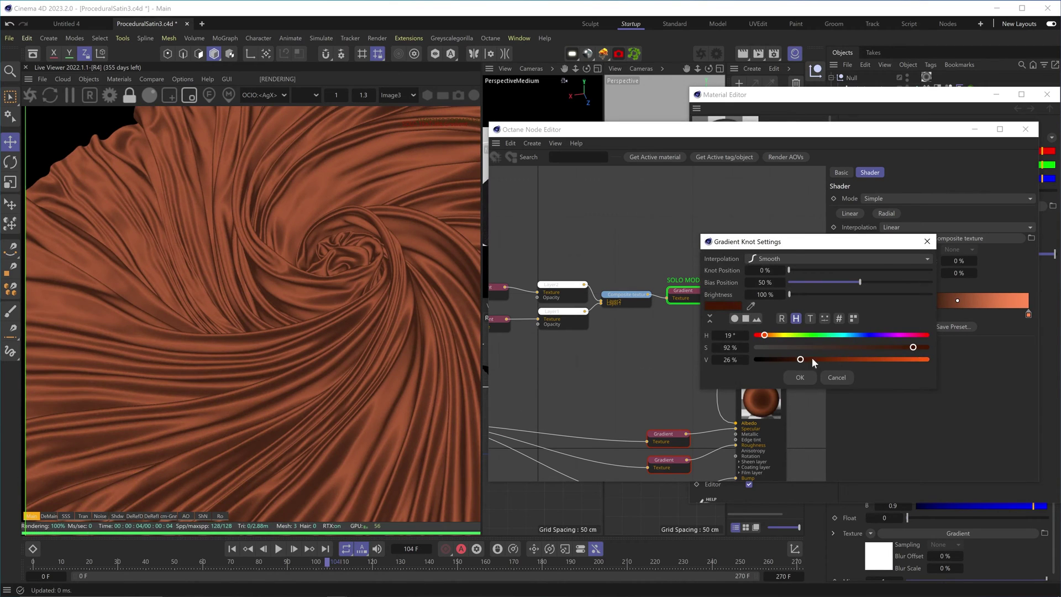
{"action": "left_click", "coordinate": [807, 377]}
- Insert a ColorCorrection node before Weave3's Albedo input
{"action": "middle_click_drag", "start_coordinate": [732, 348], "coordinate": [596, 283]}
{"action": "left_click_drag", "start_coordinate": [619, 342], "coordinate": [727, 337]}
{"action": "mouse_move", "coordinate": [518, 276]}
{"action": "left_click_drag", "start_coordinate": [627, 272], "coordinate": [626, 270]}
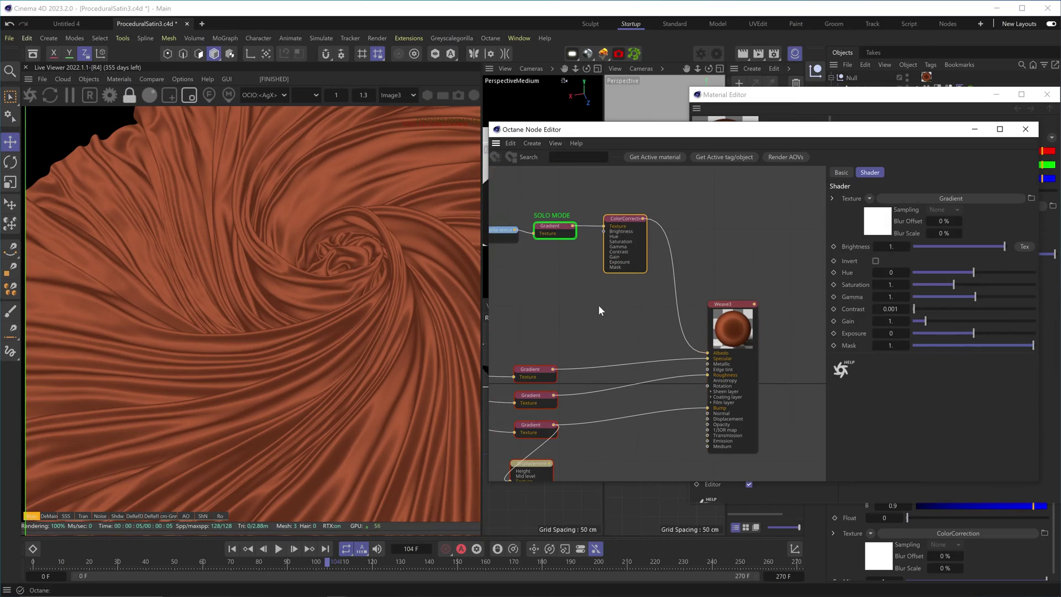
- Turn off solo to show the full material, then hide the node list and inspect the gradients
{"action": "middle_click_drag", "start_coordinate": [592, 311], "coordinate": [684, 314]}
{"action": "right_click", "coordinate": [654, 228]}
{"action": "left_click", "coordinate": [690, 254]}
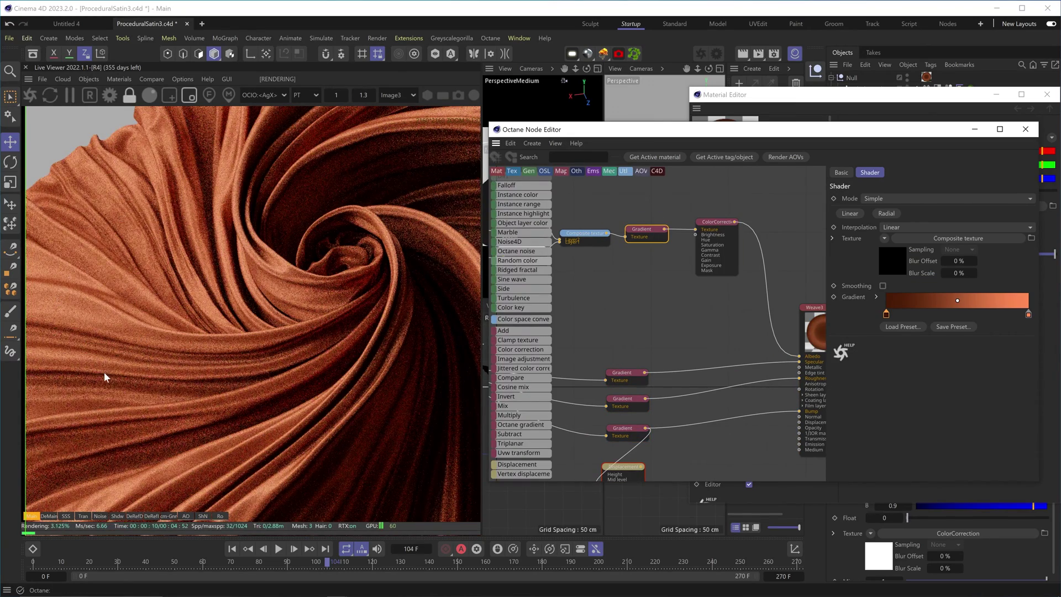
{"action": "middle_click_drag", "start_coordinate": [668, 277], "coordinate": [640, 272]}
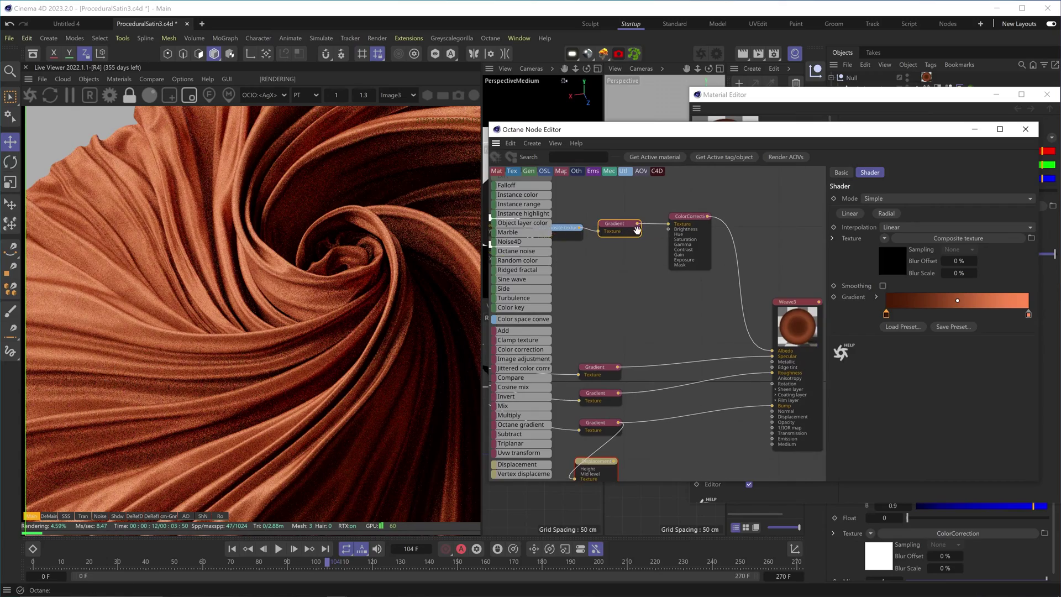
{"action": "left_click", "coordinate": [743, 362]}
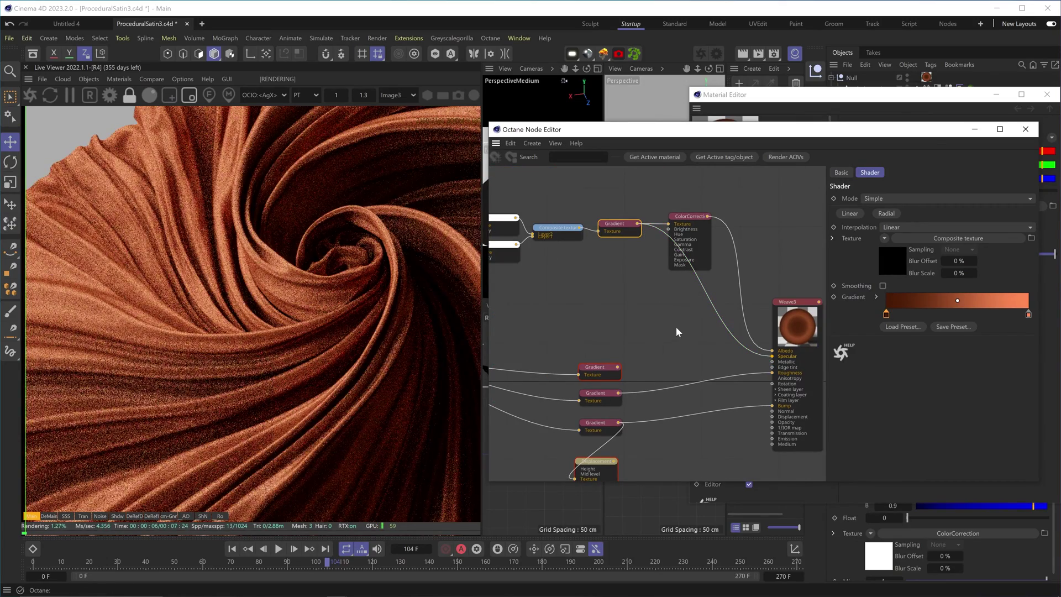
{"action": "left_click", "coordinate": [604, 374]}
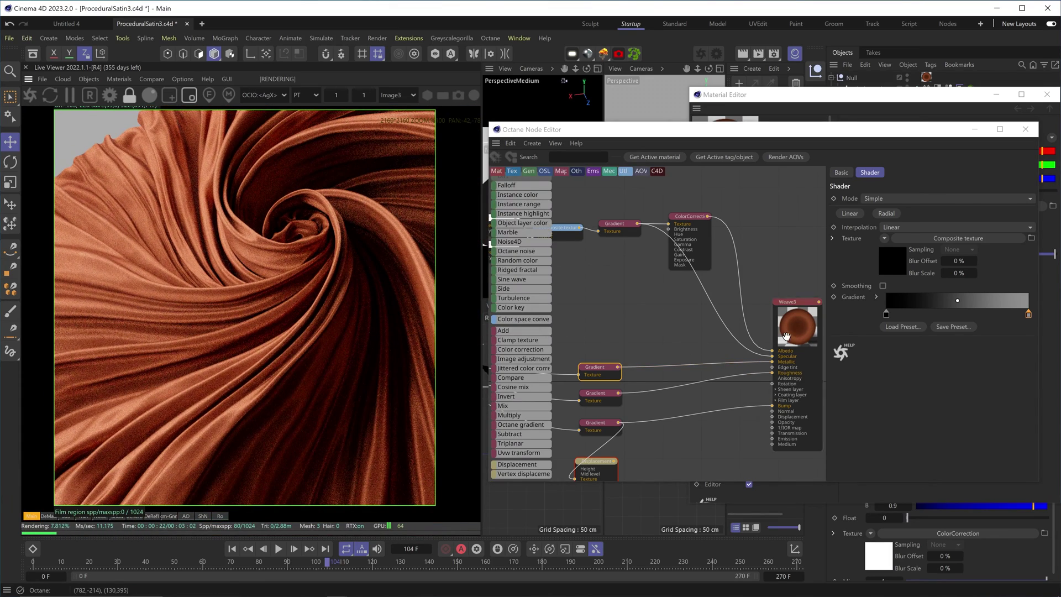
- Bring up Weave3's IOR settings and store the current render for A/B comparison
{"action": "left_click", "coordinate": [786, 335]}
{"action": "left_click", "coordinate": [1022, 198]}
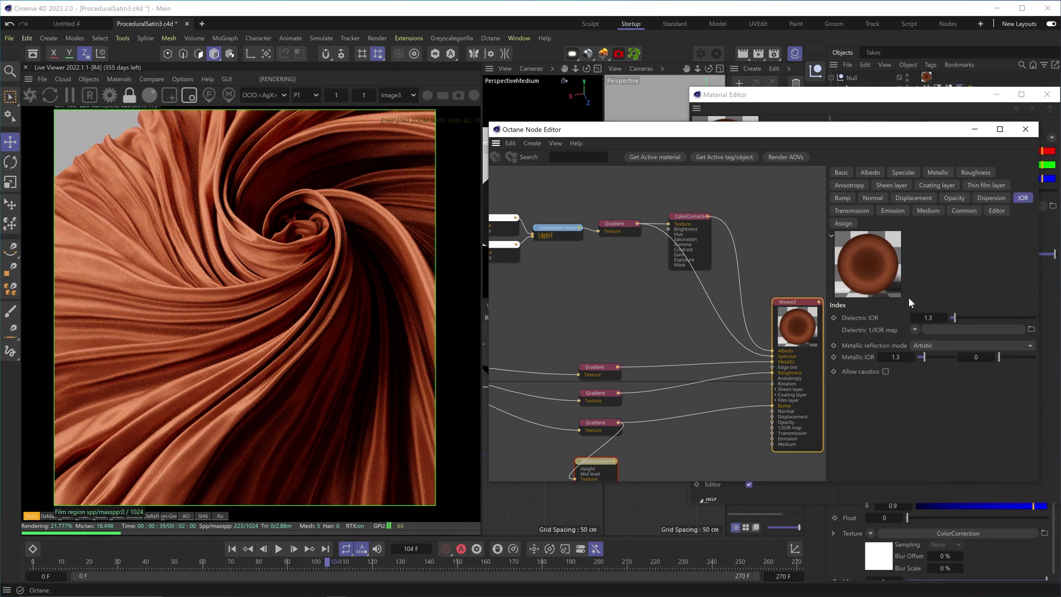
{"action": "left_click", "coordinate": [152, 79]}
{"action": "left_click", "coordinate": [155, 95]}
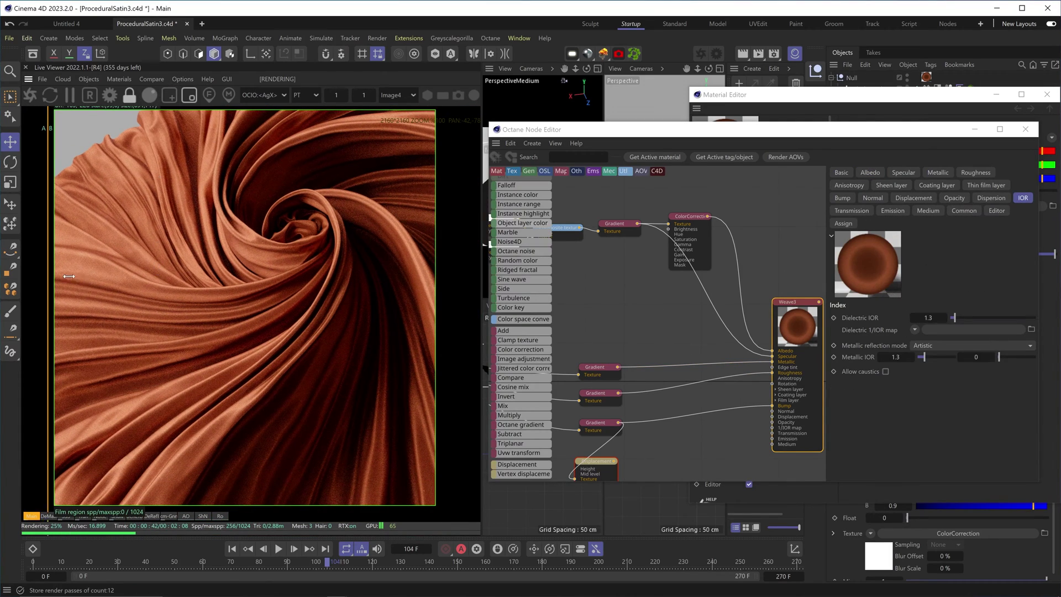
- Set Dielectric IOR to 8 and Metallic IOR to 5, comparing against the stored render
{"action": "type", "text": "8"}
{"action": "key", "text": "Return"}
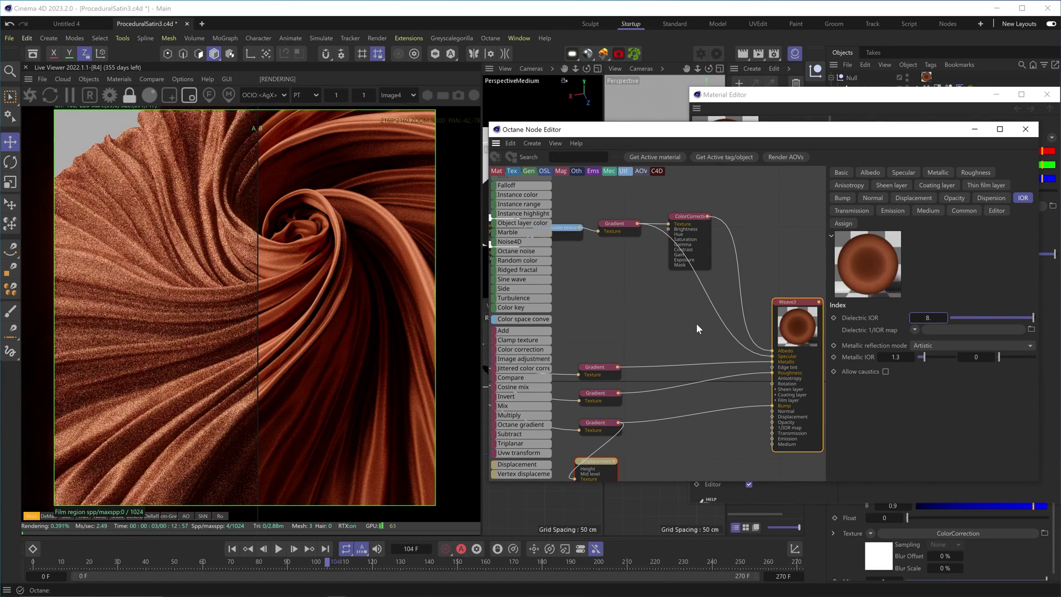
{"action": "left_click_drag", "start_coordinate": [257, 308], "coordinate": [297, 316]}
{"action": "type", "text": "5"}
{"action": "key", "text": "Return"}
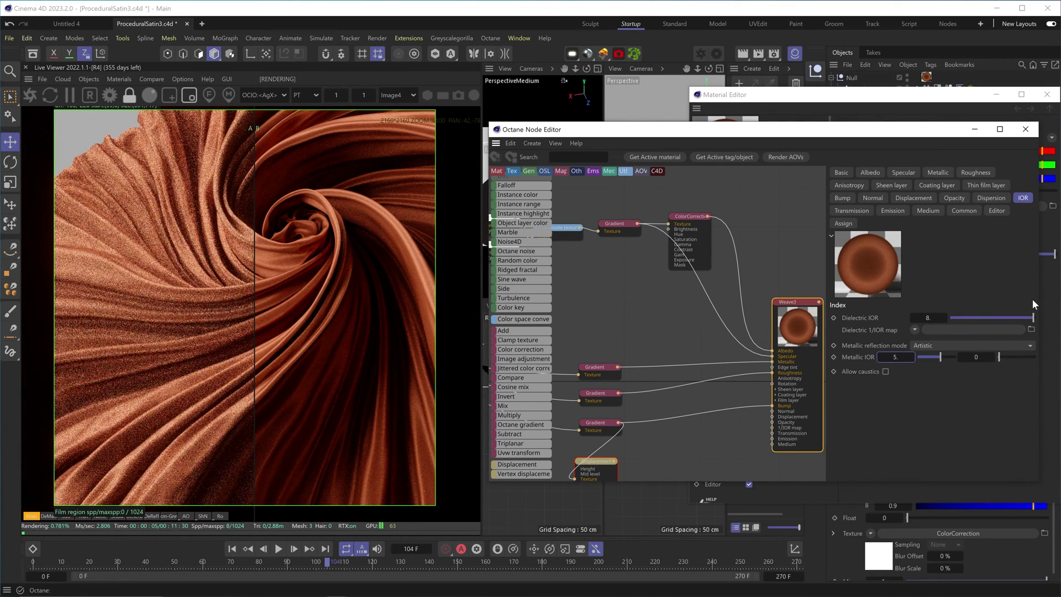
{"action": "left_click_drag", "start_coordinate": [254, 320], "coordinate": [378, 292]}
- Move the lower Gradient's white knot to the end and set it to 50% grey
{"action": "left_click_drag", "start_coordinate": [378, 291], "coordinate": [208, 298]}
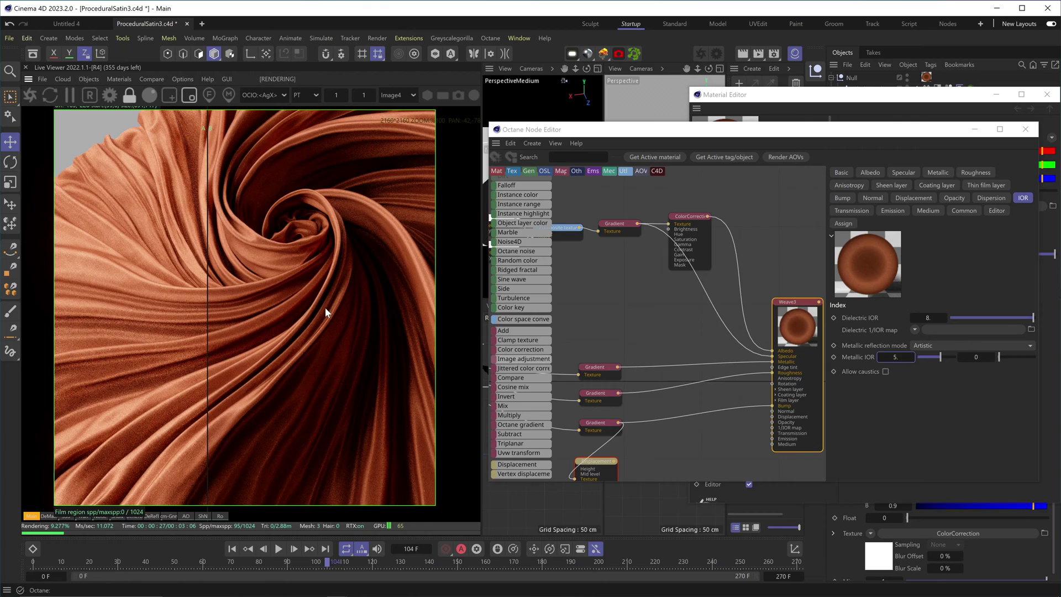
{"action": "middle_click_drag", "start_coordinate": [583, 311], "coordinate": [626, 317]}
{"action": "middle_click_drag", "start_coordinate": [627, 316], "coordinate": [605, 238]}
{"action": "left_click", "coordinate": [619, 350]}
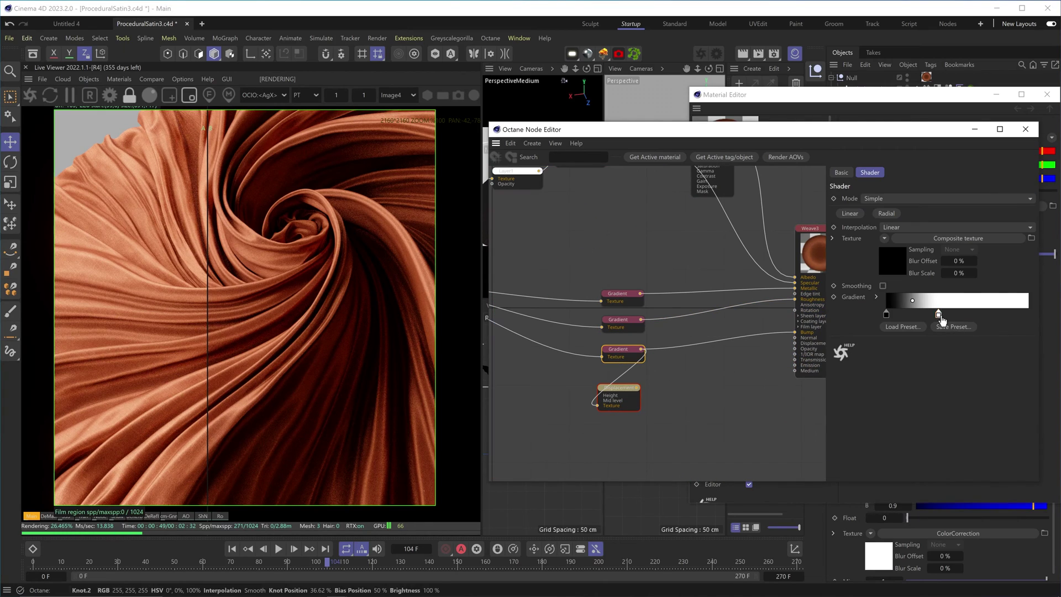
{"action": "left_click_drag", "start_coordinate": [940, 317], "coordinate": [1028, 317]}
{"action": "double_click", "coordinate": [1027, 315]}
{"action": "double_click", "coordinate": [732, 365]}
{"action": "type", "text": "50"}
{"action": "left_click", "coordinate": [800, 382]}
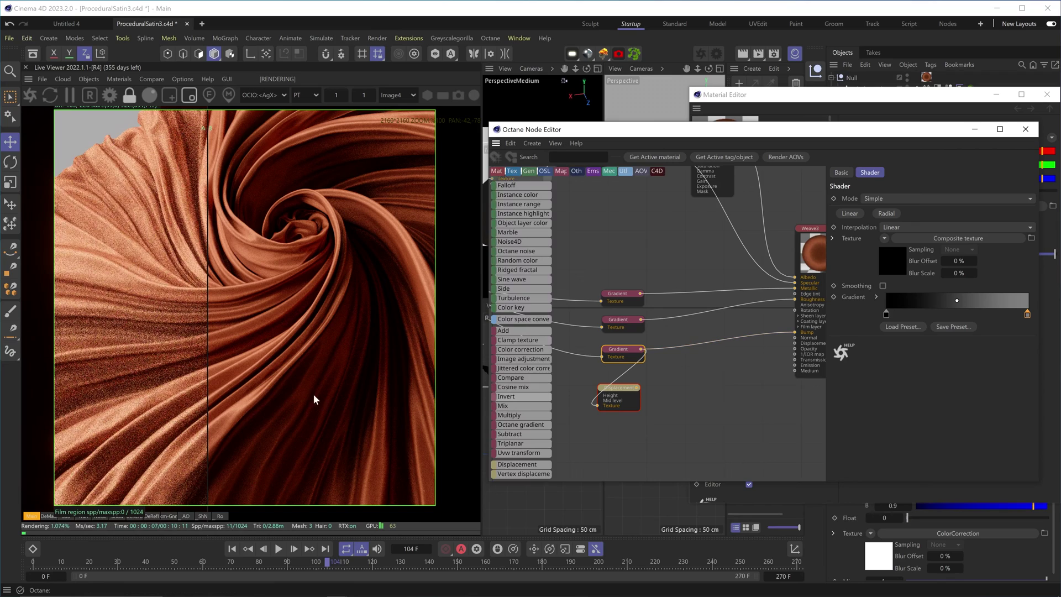
- Enable region rendering, review Weave3's anisotropy settings, and close the Octane node editor
{"action": "mouse_move", "coordinate": [236, 328]}
{"action": "left_mouse_down"}
{"action": "mouse_move", "coordinate": [390, 320]}
{"action": "mouse_move", "coordinate": [281, 332]}
{"action": "mouse_move", "coordinate": [367, 334]}
{"action": "mouse_move", "coordinate": [146, 360]}
{"action": "mouse_move", "coordinate": [250, 342]}
{"action": "left_mouse_up"}
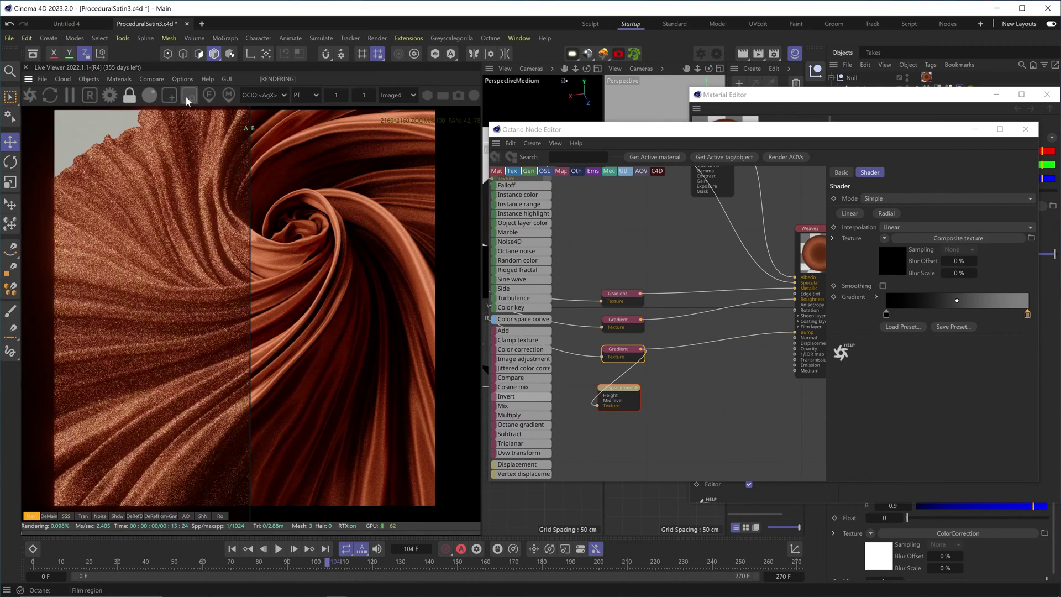
{"action": "left_click", "coordinate": [188, 96]}
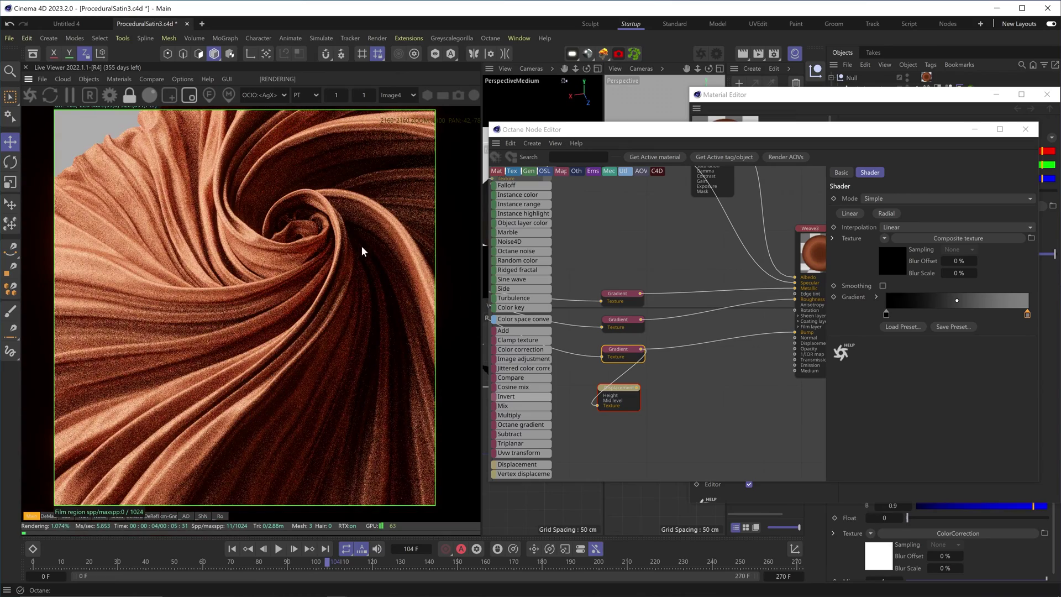
{"action": "left_click", "coordinate": [626, 300]}
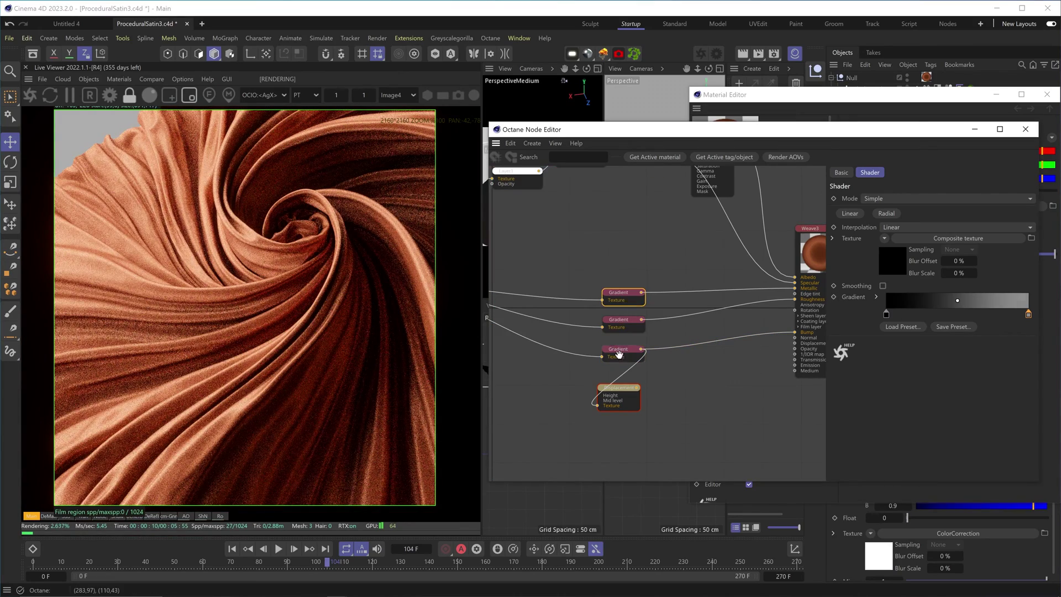
{"action": "left_click", "coordinate": [800, 313]}
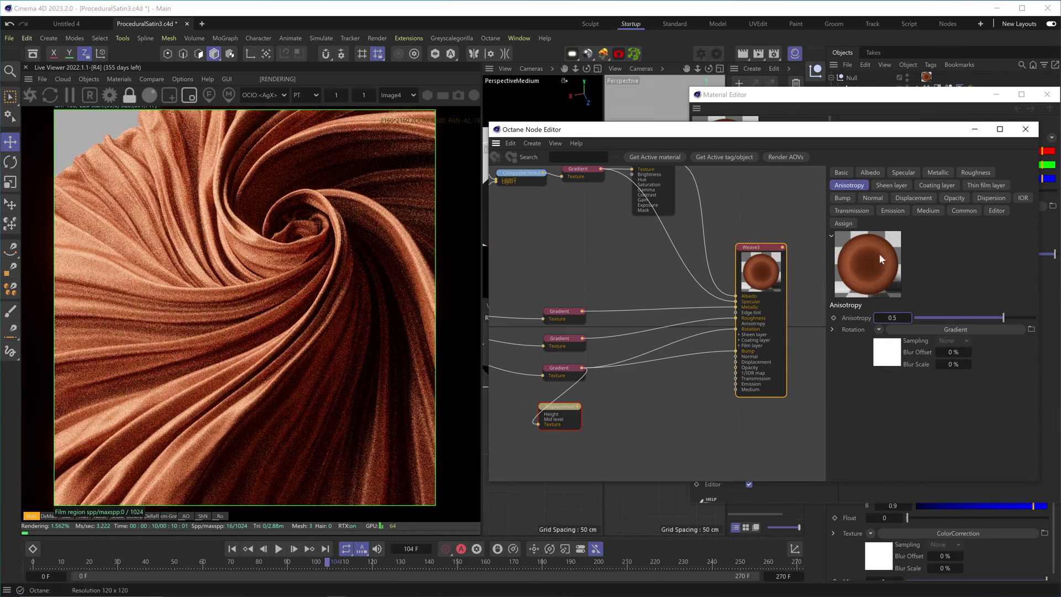
{"action": "scroll", "coordinate": [249, 338], "scroll_direction": "down", "scroll_amount": 3}
{"action": "scroll", "coordinate": [249, 337], "scroll_direction": "up", "scroll_amount": 2}
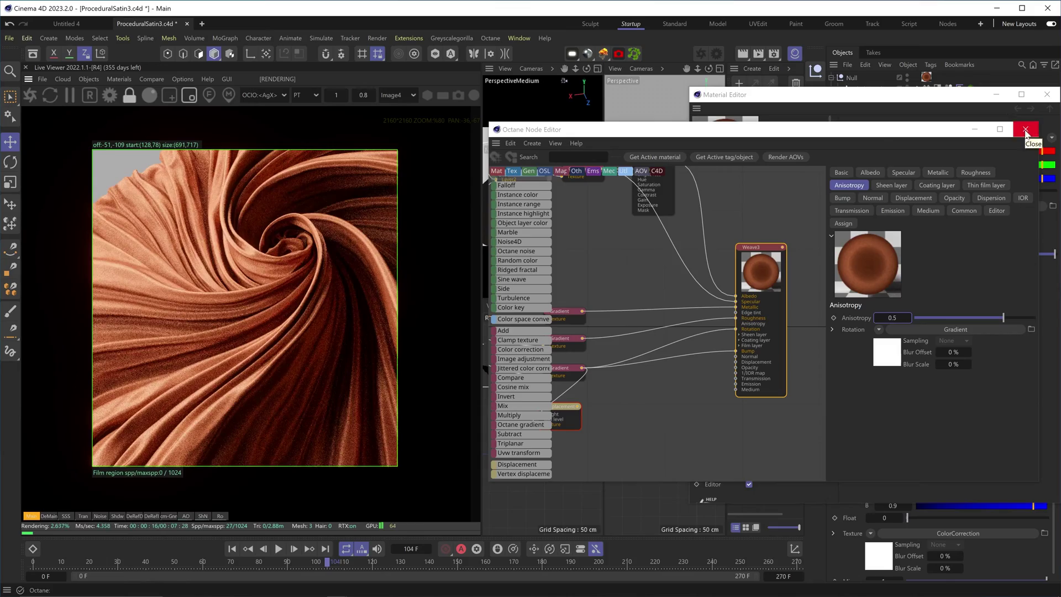
{"action": "left_click", "coordinate": [1026, 130]}
{"action": "left_click", "coordinate": [548, 176]}
- Open Satin2 in the node editor and raise the ColorCorrection Contrast to 0.262
{"action": "scroll", "coordinate": [569, 191], "scroll_direction": "up", "scroll_amount": 5}
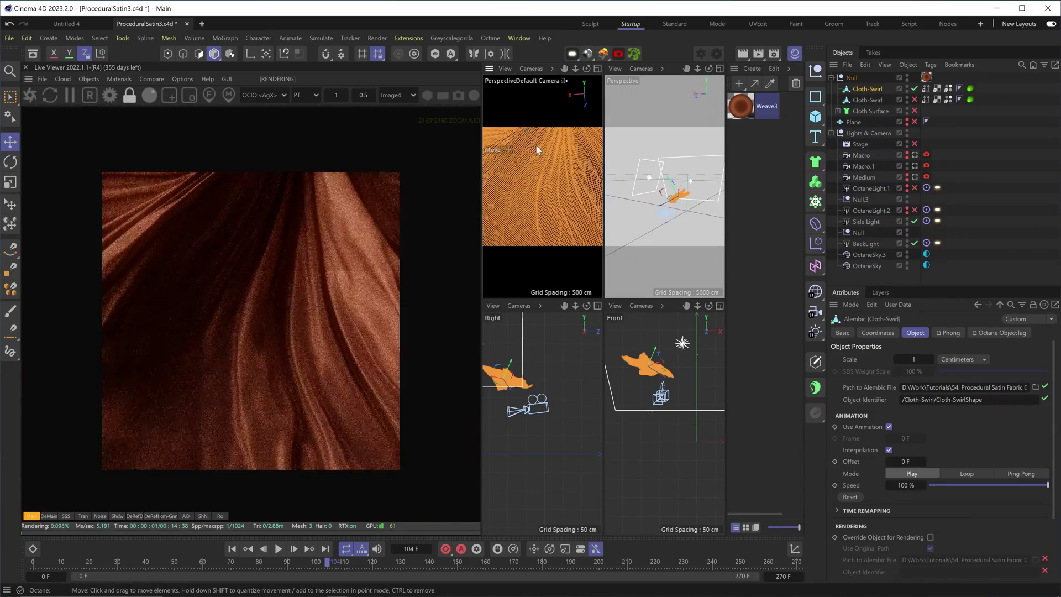
{"action": "scroll", "coordinate": [551, 161], "scroll_direction": "down", "scroll_amount": 4}
{"action": "scroll", "coordinate": [536, 204], "scroll_direction": "up", "scroll_amount": 2}
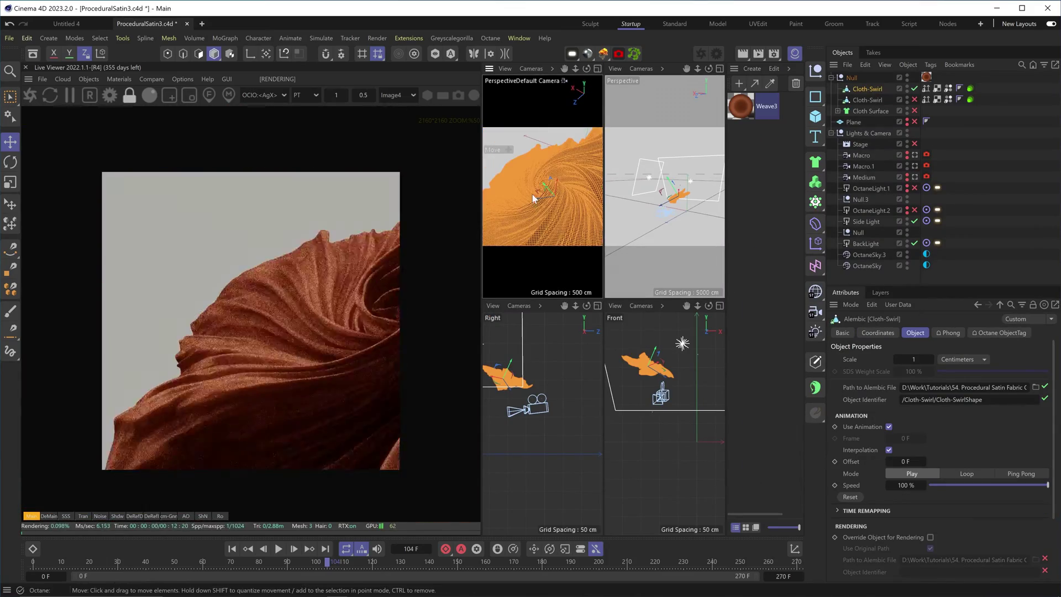
{"action": "double_click", "coordinate": [736, 109]}
{"action": "left_click_drag", "start_coordinate": [735, 102], "coordinate": [716, 160]}
{"action": "left_click_drag", "start_coordinate": [467, 207], "coordinate": [658, 195]}
{"action": "left_click", "coordinate": [644, 288]}
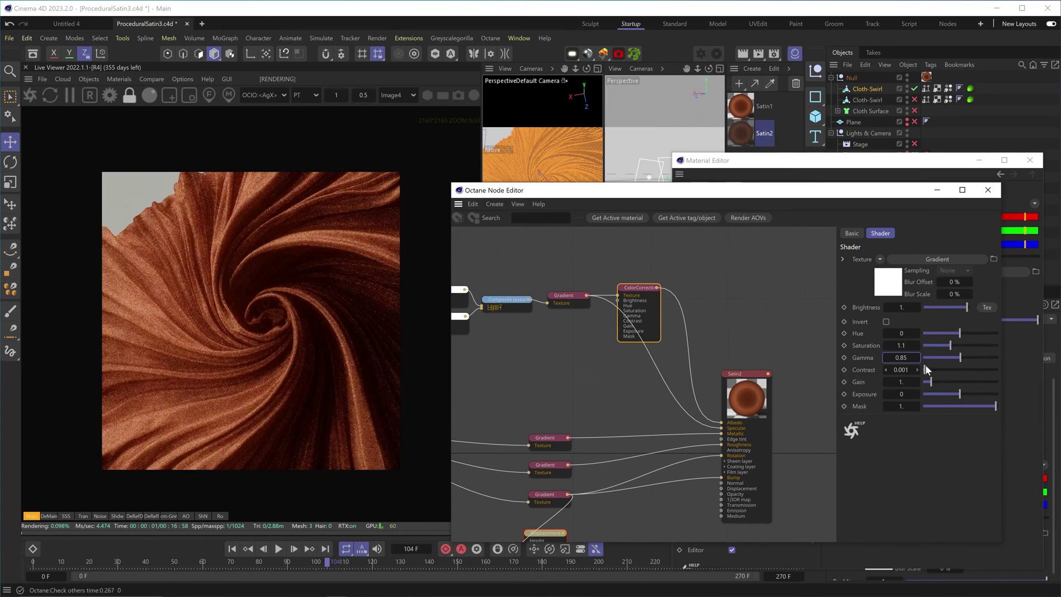
{"action": "left_click_drag", "start_coordinate": [942, 369], "coordinate": [953, 370]}
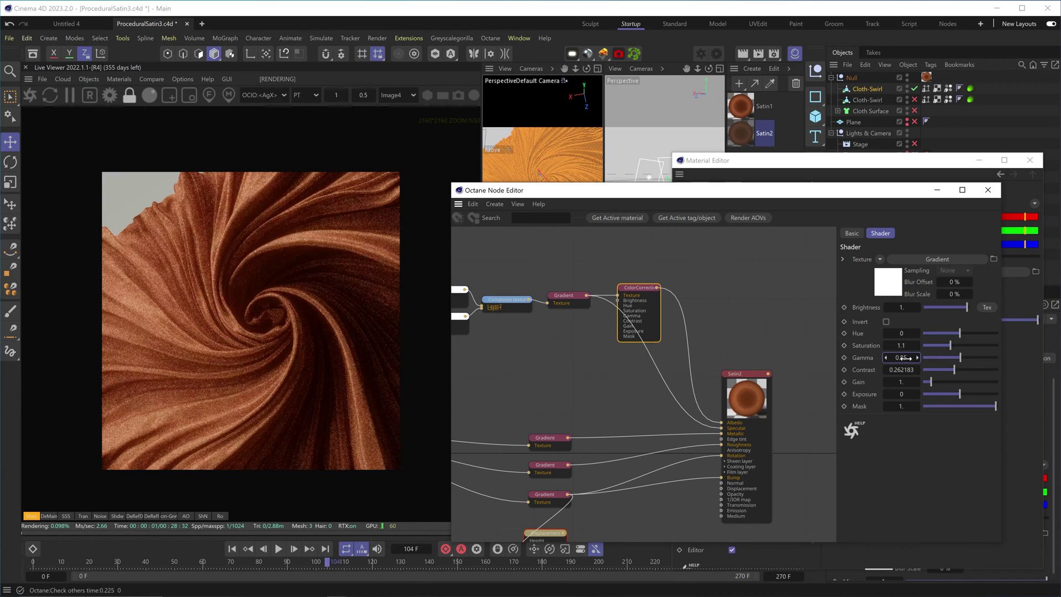
{"action": "left_click", "coordinate": [566, 297]}
- Set the gradient's left knot to purple, then invert the gradient and shift the knots left
{"action": "double_click", "coordinate": [896, 375]}
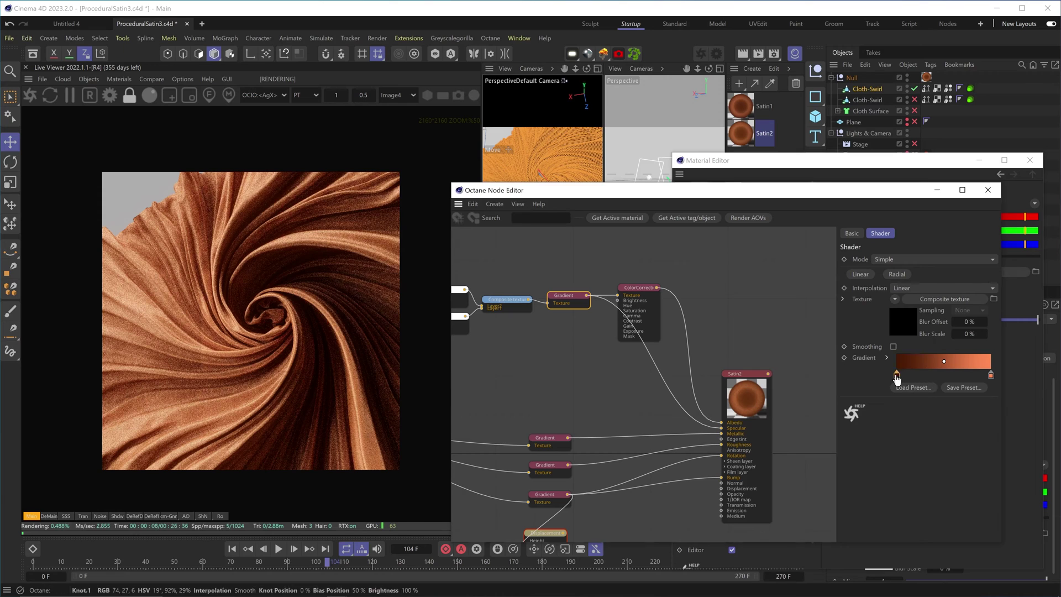
{"action": "left_click", "coordinate": [800, 440]}
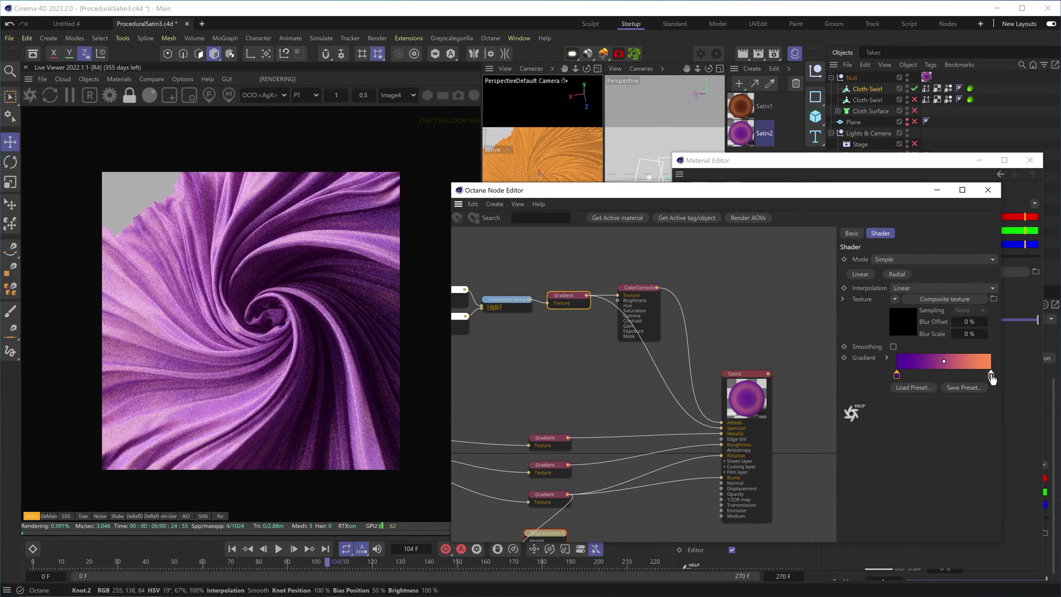
{"action": "left_click_drag", "start_coordinate": [942, 374], "coordinate": [934, 374]}
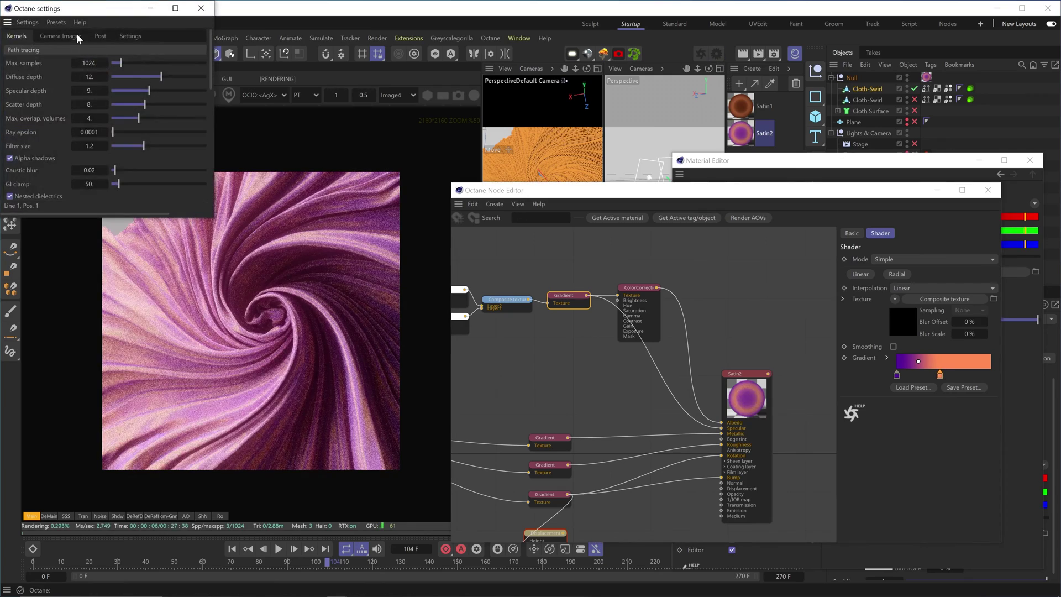
{"action": "right_click", "coordinate": [903, 367]}
{"action": "left_click", "coordinate": [910, 396]}
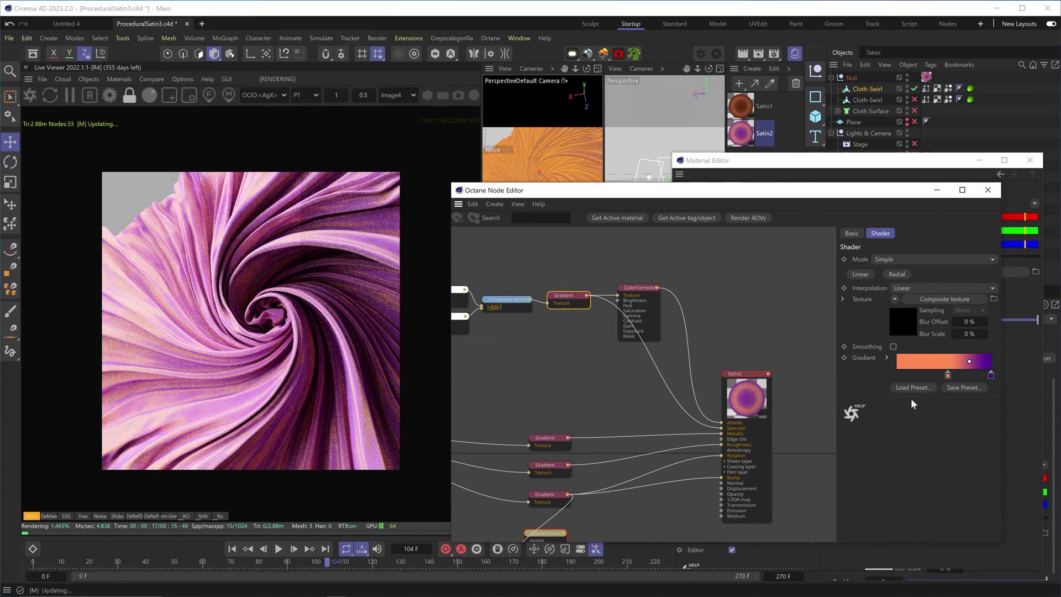
{"action": "left_click_drag", "start_coordinate": [991, 375], "coordinate": [920, 376]}
- Invert the gradient back and place the purple knot at about 37.6%
{"action": "scroll", "coordinate": [184, 389], "scroll_direction": "up", "scroll_amount": 6}
{"action": "middle_click_drag", "start_coordinate": [185, 389], "coordinate": [204, 308]}
{"action": "right_click", "coordinate": [921, 363]}
{"action": "left_click", "coordinate": [927, 391]}
{"action": "left_click_drag", "start_coordinate": [937, 377], "coordinate": [932, 377]}
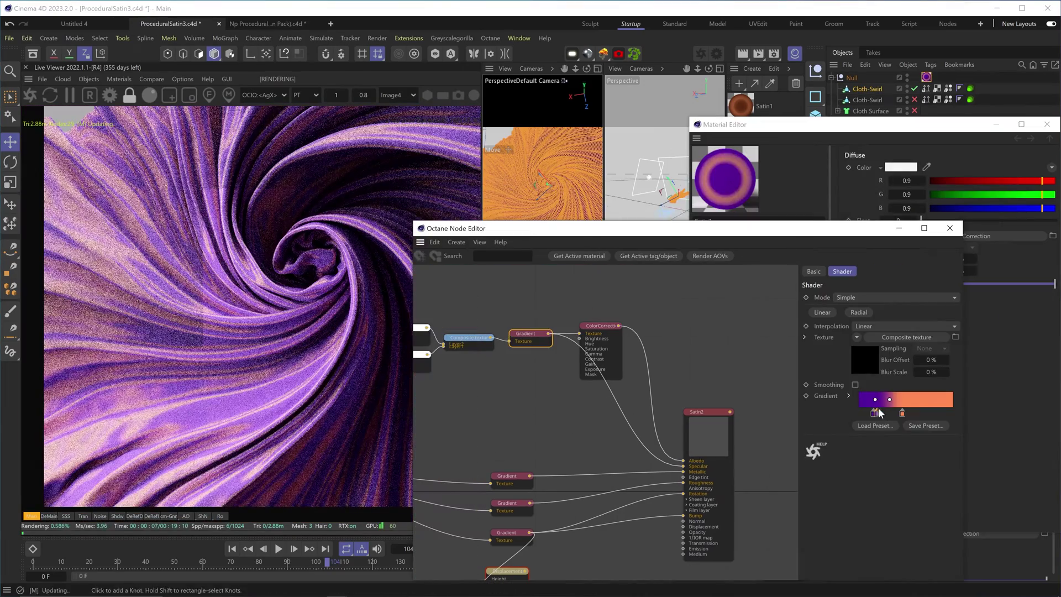
- Use a less saturated purple and move the orange knot to about 87%
{"action": "double_click", "coordinate": [877, 412]}
{"action": "left_click", "coordinate": [856, 449]}
{"action": "left_click", "coordinate": [800, 478]}
{"action": "left_click_drag", "start_coordinate": [902, 413], "coordinate": [940, 414]}
{"action": "double_click", "coordinate": [940, 414]}
{"action": "key", "text": "Return"}
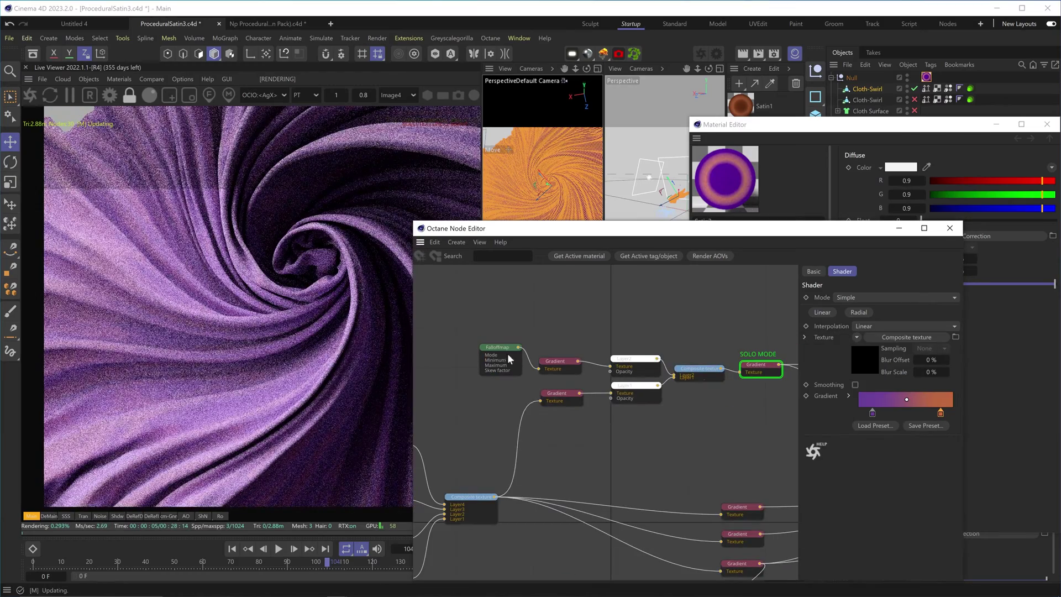
- Widen the node editor and lower the Falloff map's Minimum value to 0.889
{"action": "left_click", "coordinate": [506, 357]}
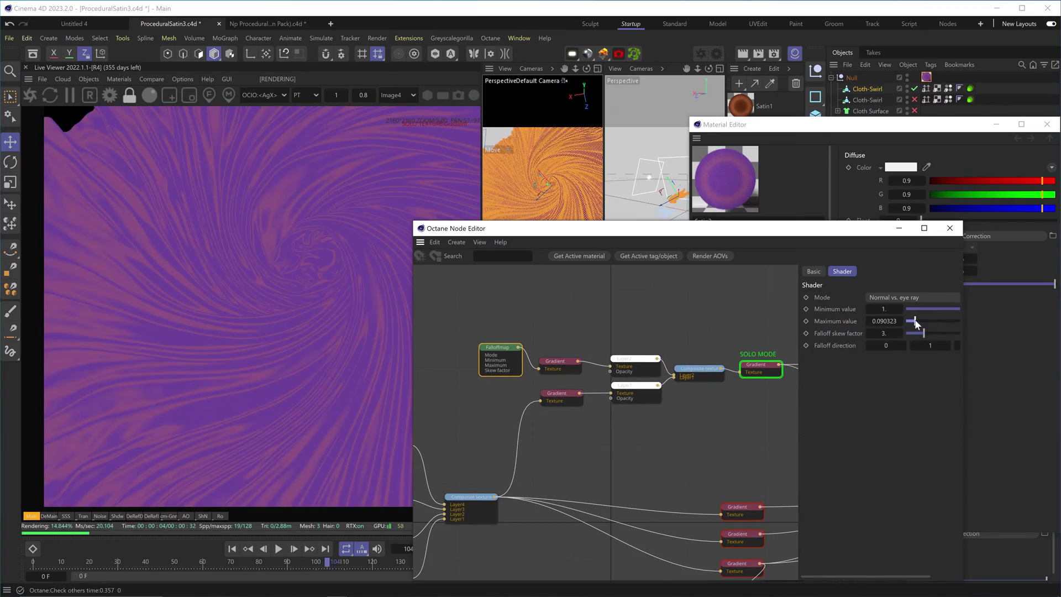
{"action": "left_click_drag", "start_coordinate": [963, 371], "coordinate": [1013, 373]}
{"action": "left_click_drag", "start_coordinate": [848, 380], "coordinate": [783, 382]}
{"action": "left_click_drag", "start_coordinate": [1007, 310], "coordinate": [996, 311]}
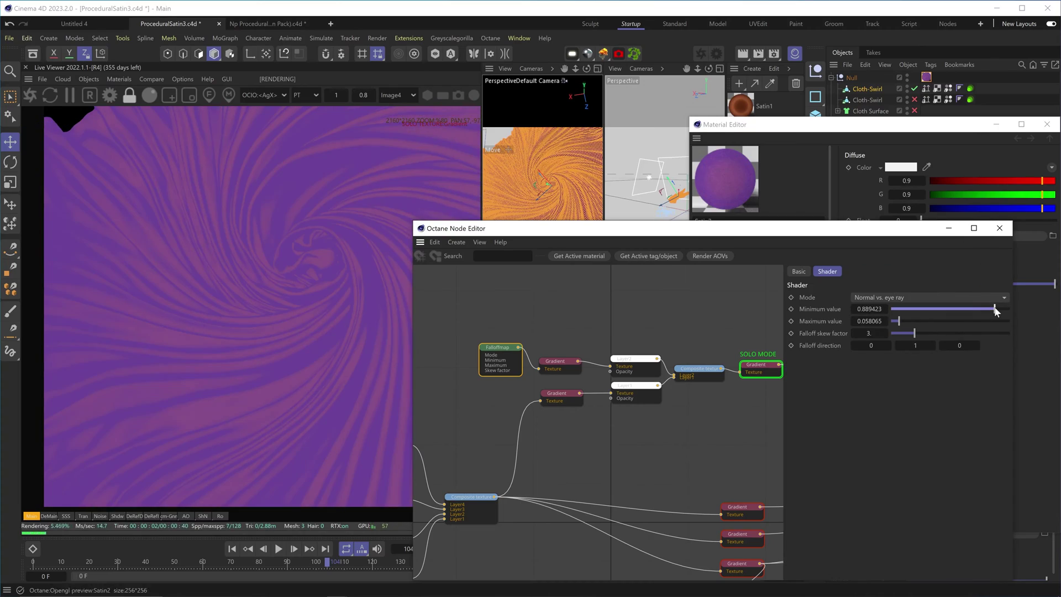
- Disable Solo on the Gradient node to return to the full satin render
{"action": "right_click", "coordinate": [761, 369]}
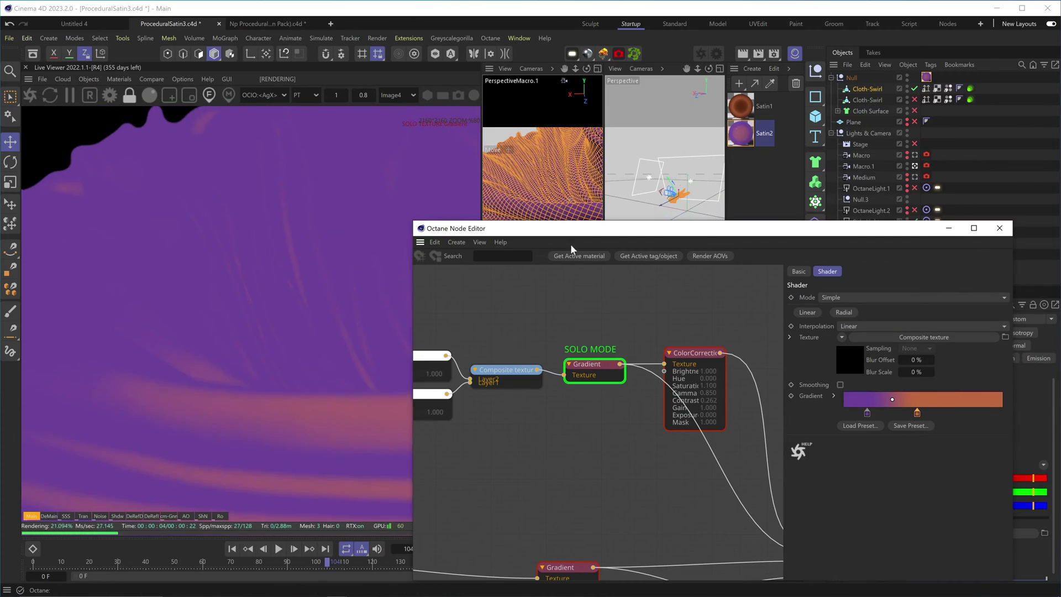
{"action": "left_click_drag", "start_coordinate": [567, 215], "coordinate": [552, 184], "text": "alt"}
{"action": "right_click", "coordinate": [584, 373]}
{"action": "left_click", "coordinate": [612, 396]}
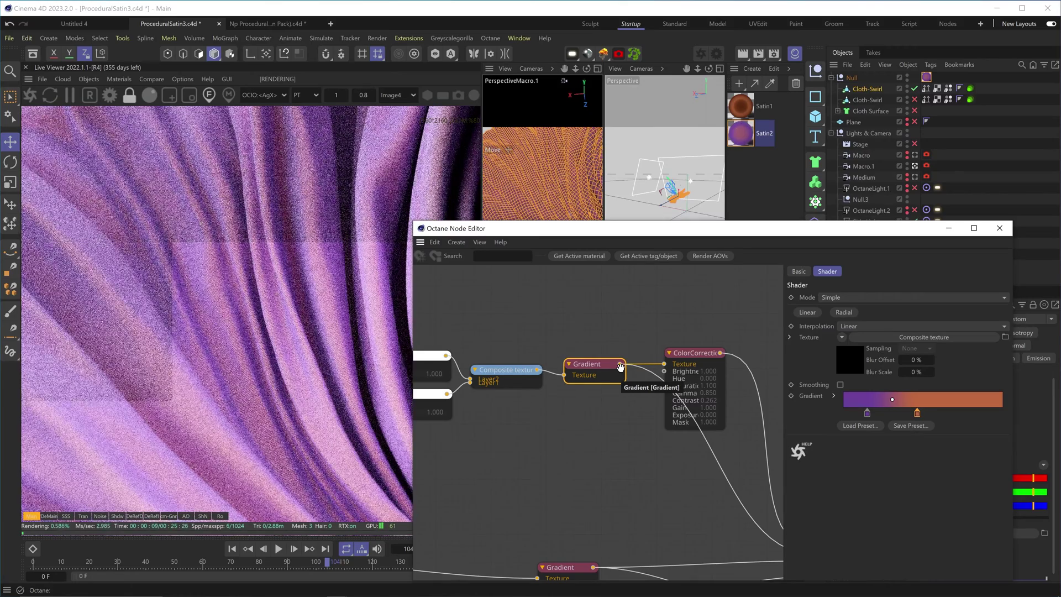
- Dim the noise-driven gradient's right knot to grey, then switch to the Satin1 material
{"action": "middle_click_drag", "start_coordinate": [689, 511], "coordinate": [538, 433]}
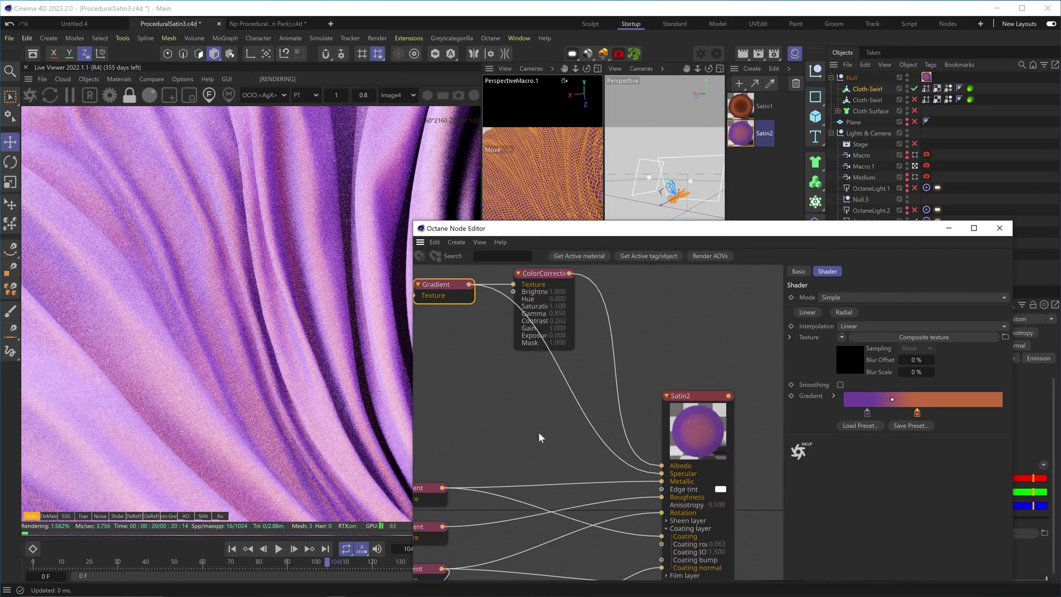
{"action": "middle_click_drag", "start_coordinate": [490, 476], "coordinate": [663, 435]}
{"action": "scroll", "coordinate": [562, 377], "scroll_direction": "down", "scroll_amount": 4}
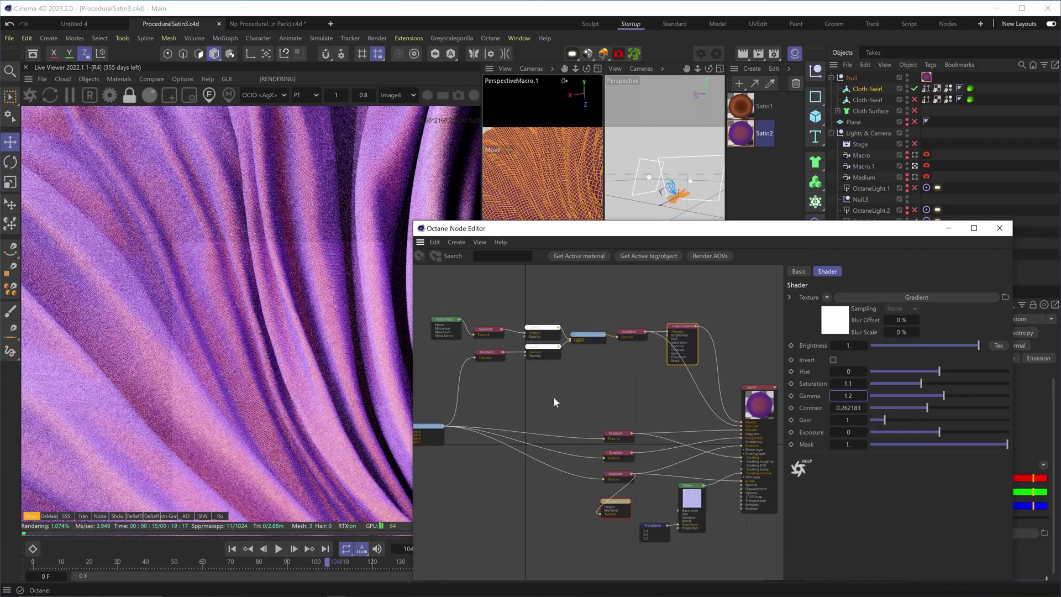
{"action": "middle_click_drag", "start_coordinate": [542, 392], "coordinate": [719, 355]}
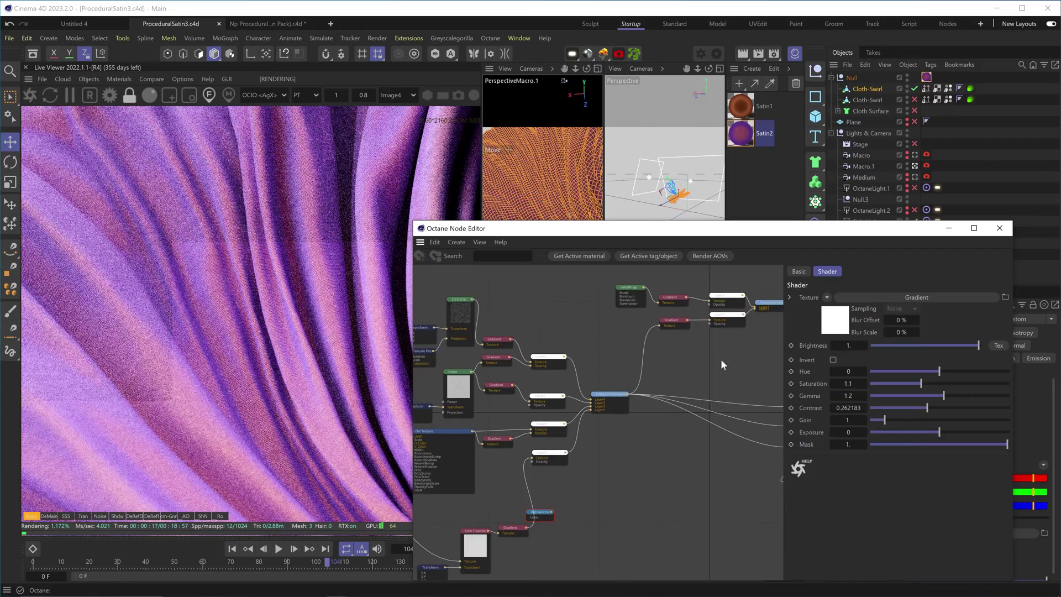
{"action": "left_click", "coordinate": [497, 357]}
{"action": "double_click", "coordinate": [1002, 413]}
{"action": "left_click", "coordinate": [826, 459]}
{"action": "left_click", "coordinate": [804, 478]}
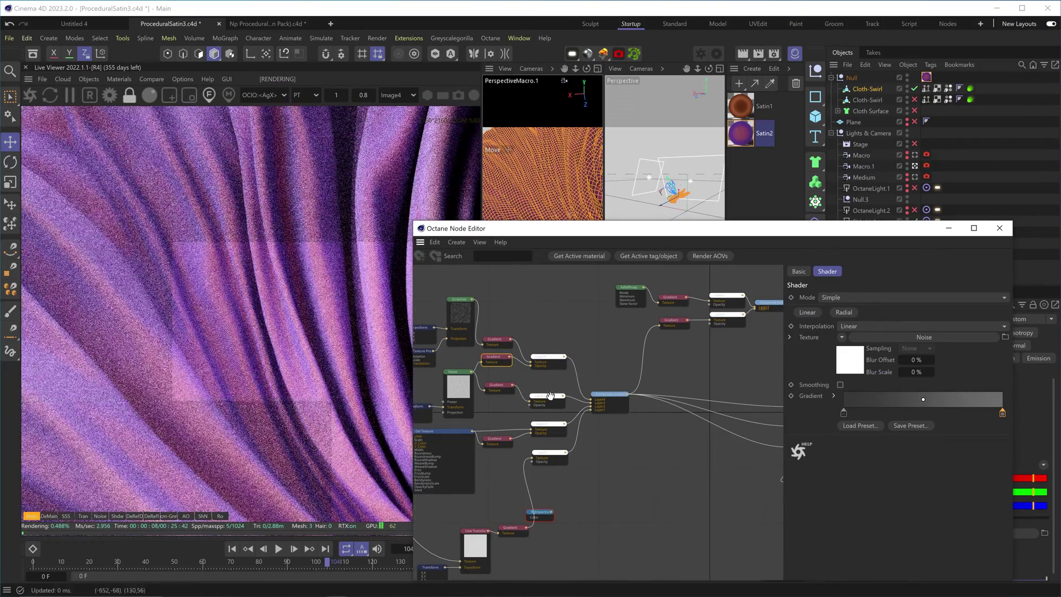
{"action": "scroll", "coordinate": [306, 348], "scroll_direction": "down", "scroll_amount": 2}
{"action": "left_click", "coordinate": [740, 105]}
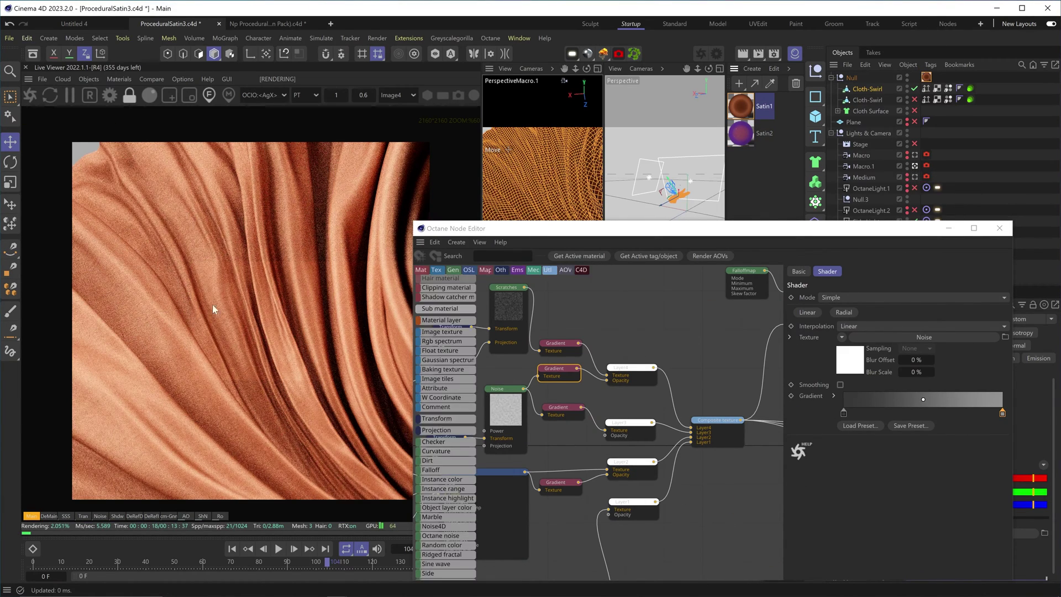
- Set the left knot of the gradient after Composite texture to a darker grey (V 40%)
{"action": "scroll", "coordinate": [231, 343], "scroll_direction": "up", "scroll_amount": 5}
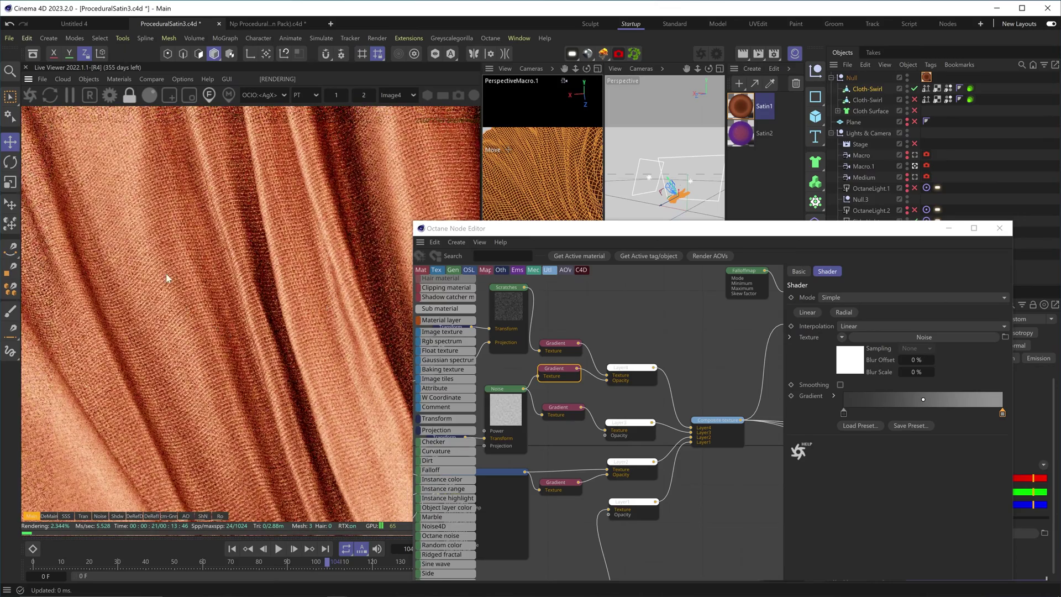
{"action": "middle_click_drag", "start_coordinate": [136, 252], "coordinate": [226, 198]}
{"action": "middle_click_drag", "start_coordinate": [563, 460], "coordinate": [615, 368]}
{"action": "middle_click_drag", "start_coordinate": [740, 384], "coordinate": [570, 495]}
{"action": "left_click", "coordinate": [684, 338]}
{"action": "double_click", "coordinate": [848, 412]}
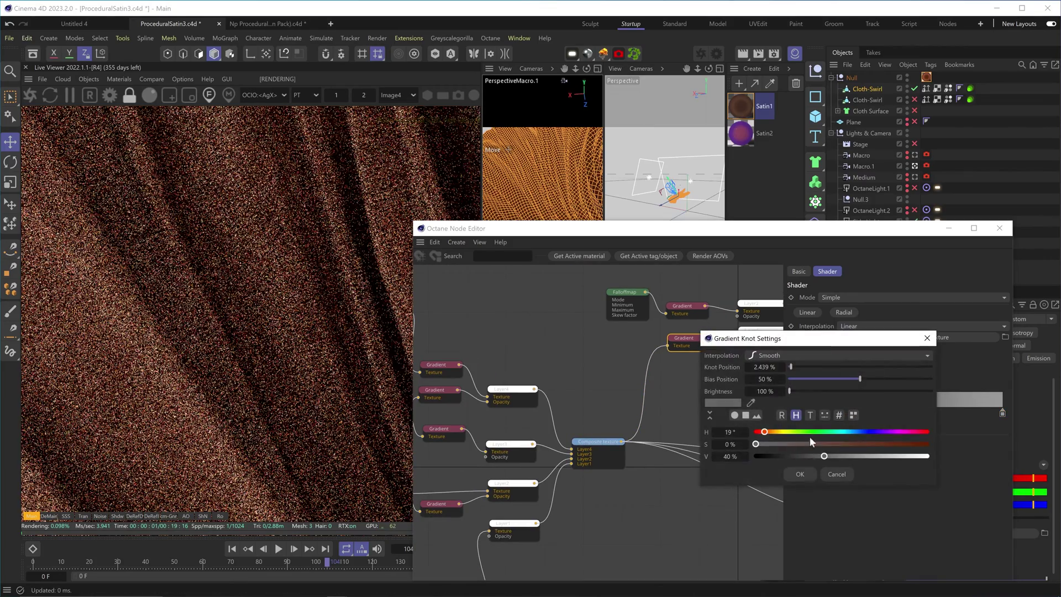
{"action": "left_click", "coordinate": [798, 472]}
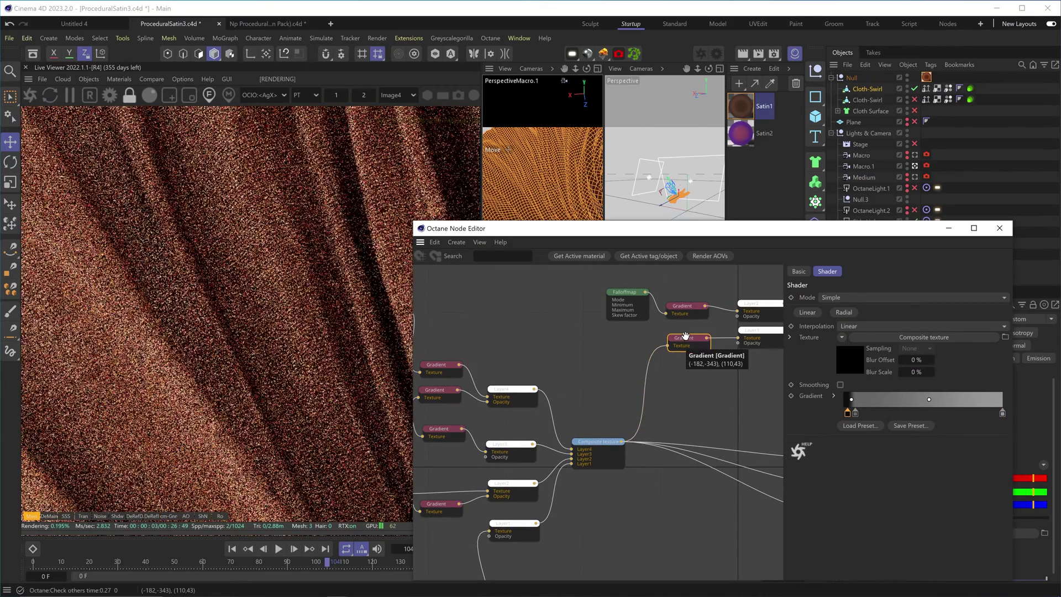
{"action": "right_click", "coordinate": [691, 345]}
{"action": "right_click", "coordinate": [692, 345]}
{"action": "left_click", "coordinate": [706, 370]}
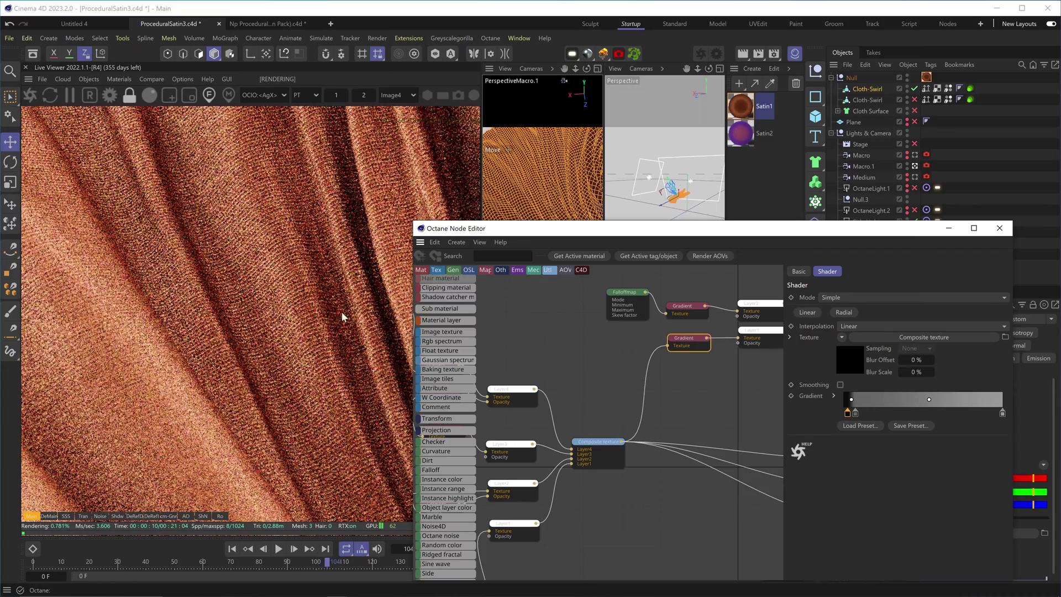
{"action": "scroll", "coordinate": [290, 288], "scroll_direction": "down", "scroll_amount": 5}
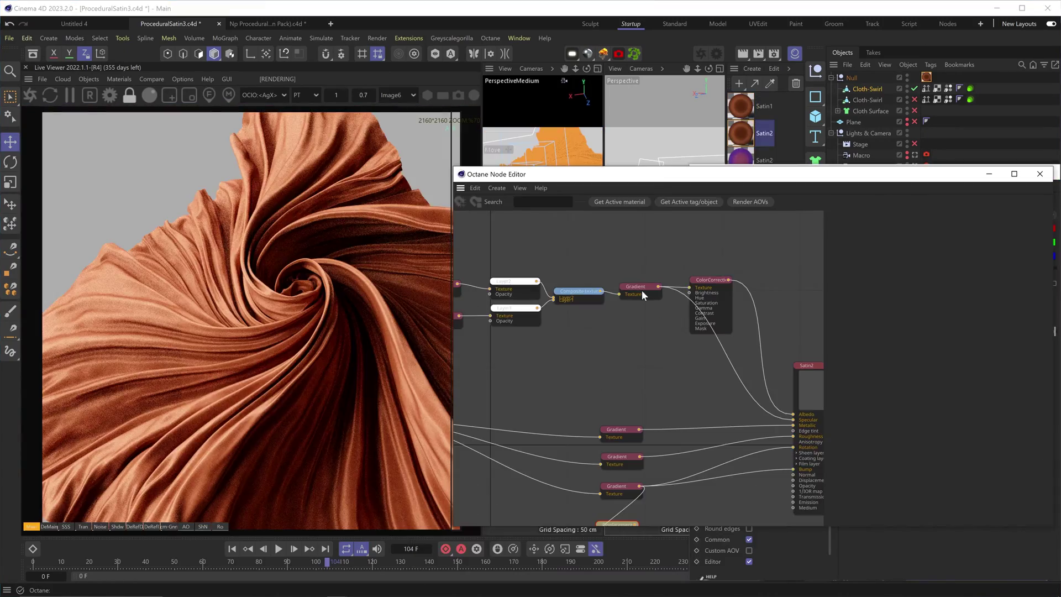
- Duplicate the copper gradient node and lower the original's bright-knot saturation
{"action": "left_click", "coordinate": [642, 290]}
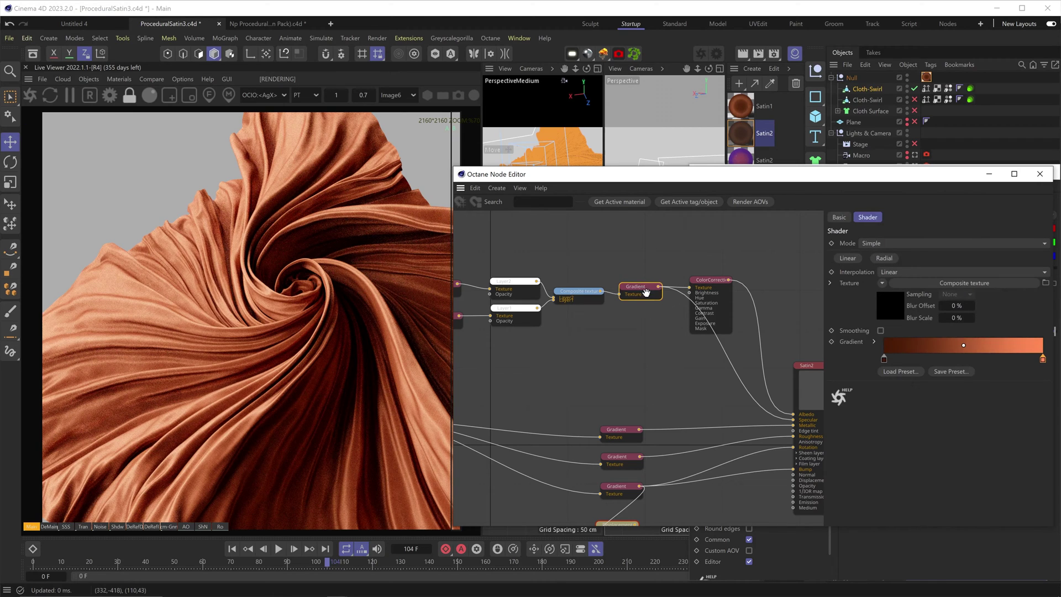
{"action": "left_click_drag", "start_coordinate": [648, 333], "coordinate": [645, 334], "text": "ctrl"}
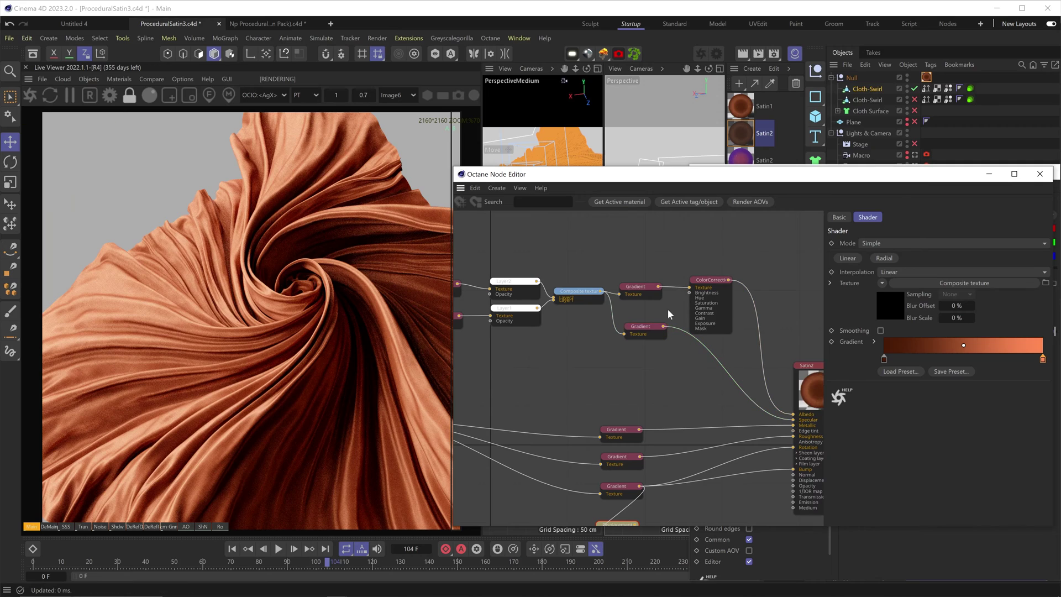
{"action": "left_click", "coordinate": [643, 288]}
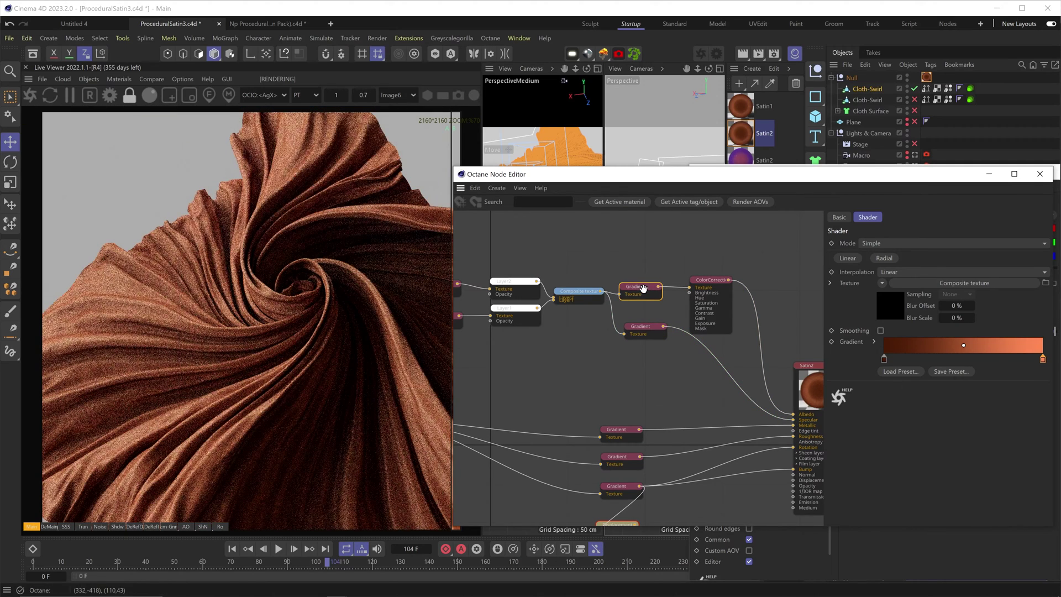
{"action": "double_click", "coordinate": [1043, 360]}
{"action": "left_click_drag", "start_coordinate": [870, 392], "coordinate": [840, 392]}
{"action": "left_click", "coordinate": [804, 422]}
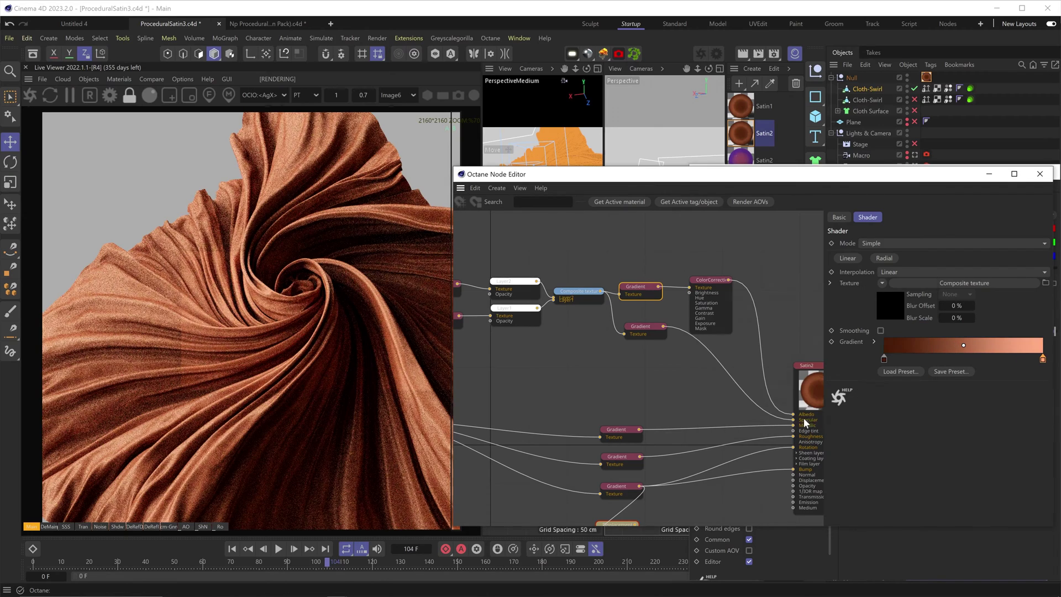
- Give the copy a dark brown left knot and slide its orange knot to about 60%
{"action": "left_click", "coordinate": [656, 334]}
{"action": "double_click", "coordinate": [884, 359]}
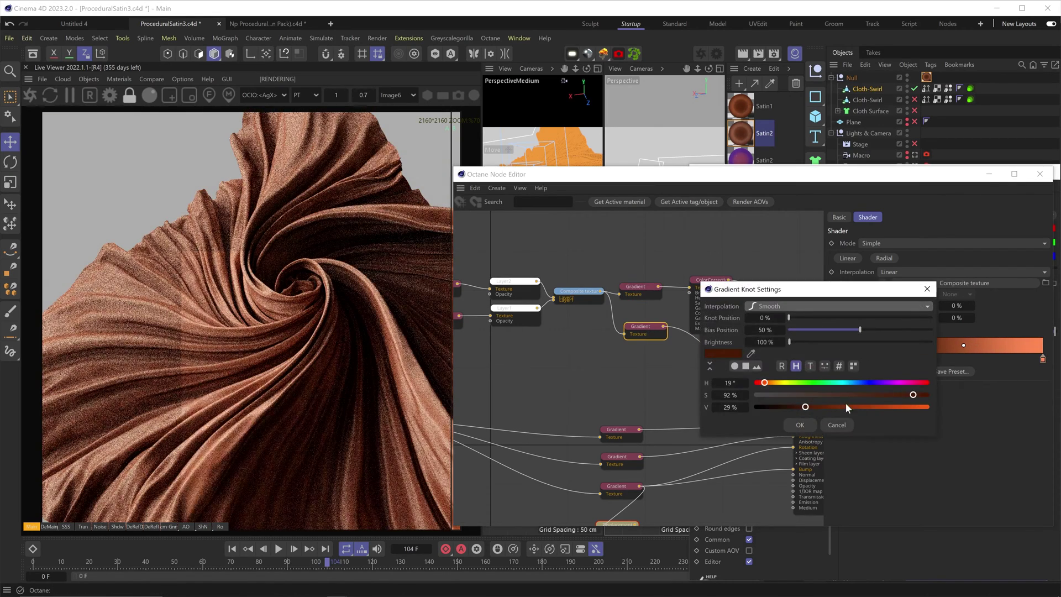
{"action": "left_click", "coordinate": [796, 422]}
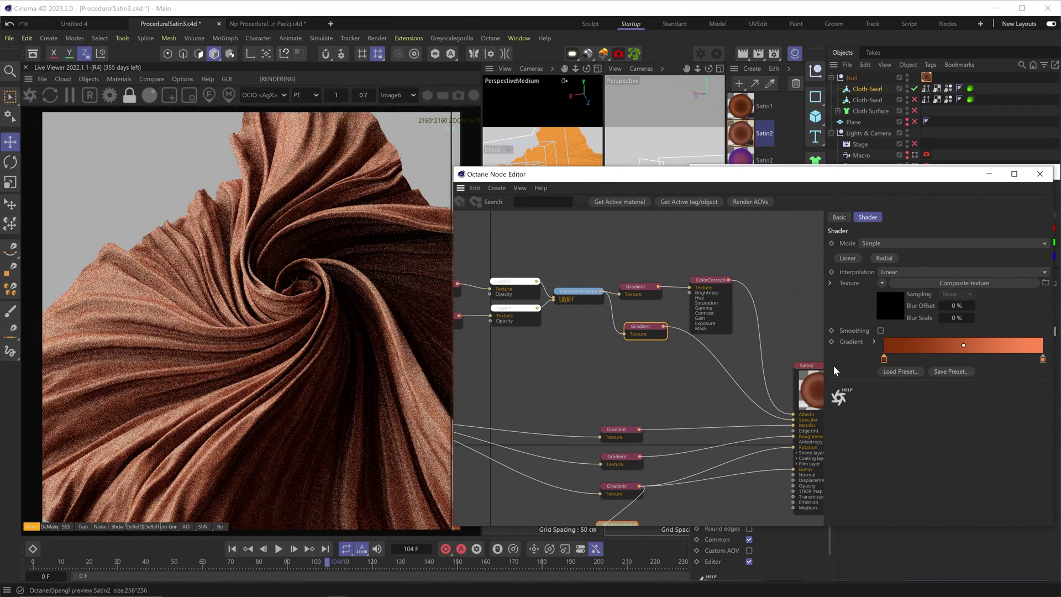
{"action": "left_click_drag", "start_coordinate": [884, 359], "coordinate": [940, 359]}
{"action": "left_click_drag", "start_coordinate": [1042, 359], "coordinate": [979, 359]}
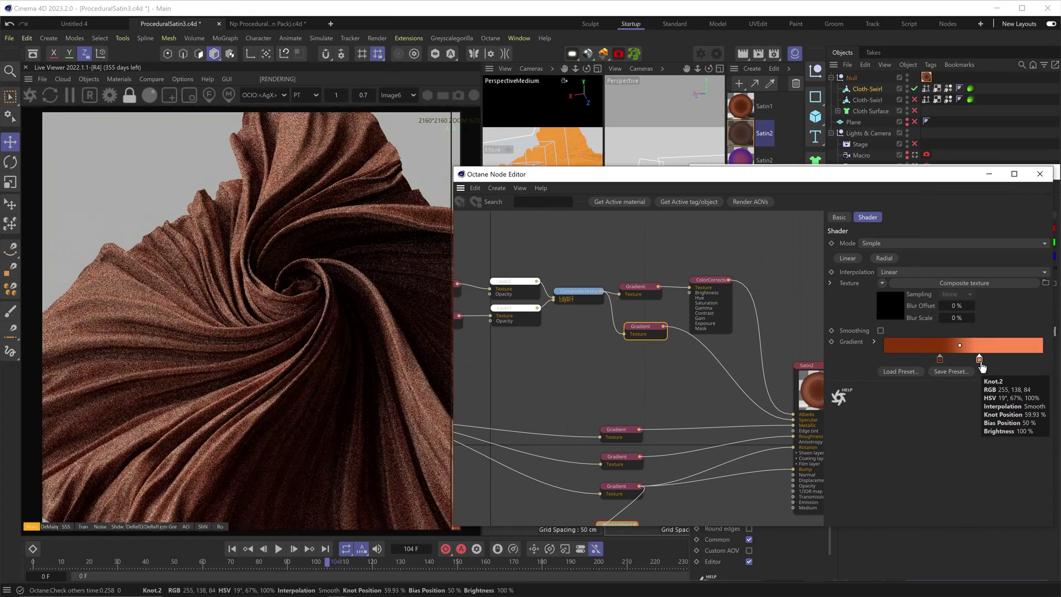
- Raise the bright right knot of the black-to-grey metallic gradient and compare renders
{"action": "left_click", "coordinate": [623, 436]}
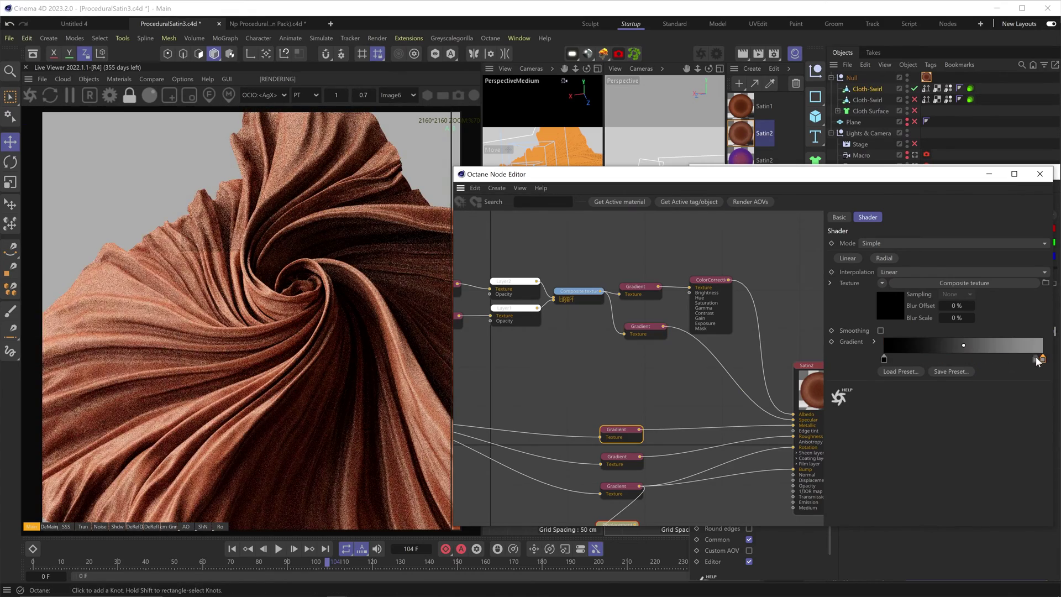
{"action": "double_click", "coordinate": [1041, 359]}
{"action": "left_click", "coordinate": [837, 416]}
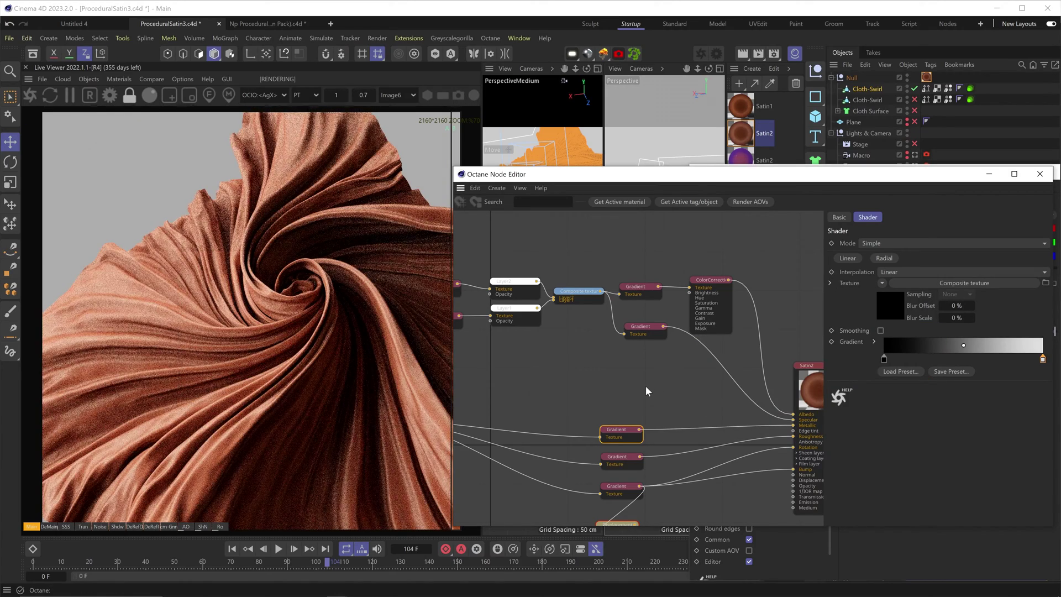
{"action": "left_click_drag", "start_coordinate": [452, 243], "coordinate": [259, 236]}
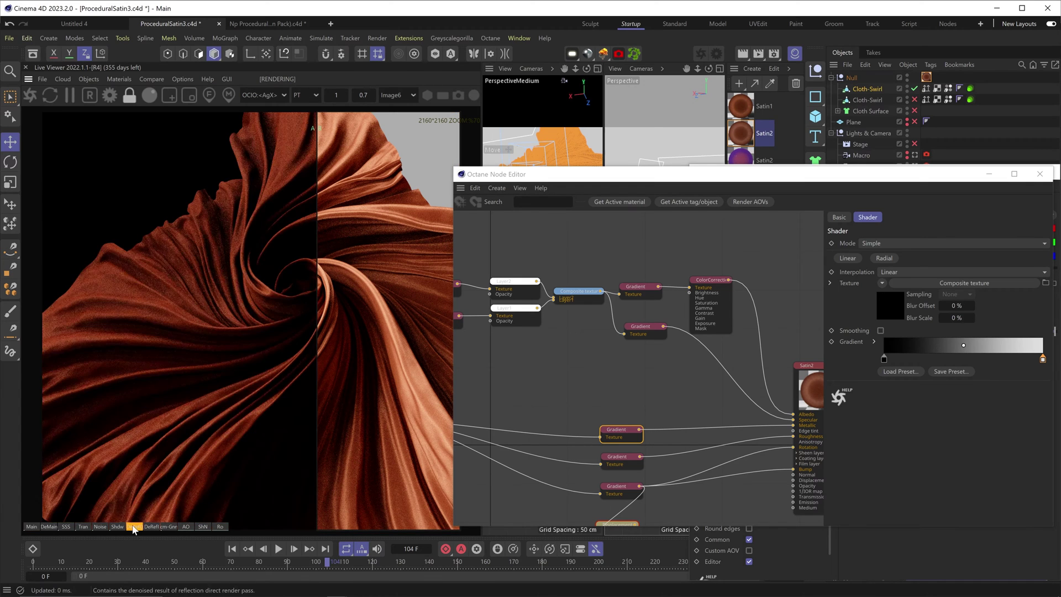
- Pull the specular gradient's two knots closer together toward the dark side, previewing it soloed
{"action": "left_click", "coordinate": [642, 327]}
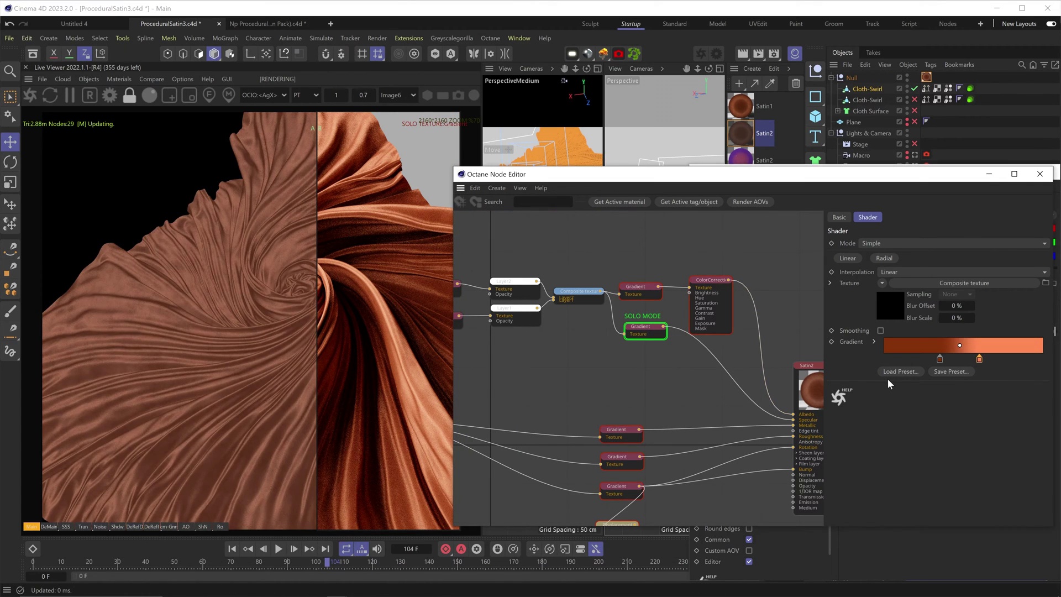
{"action": "left_click_drag", "start_coordinate": [980, 360], "coordinate": [924, 359]}
{"action": "right_click", "coordinate": [653, 327]}
{"action": "left_click", "coordinate": [673, 351]}
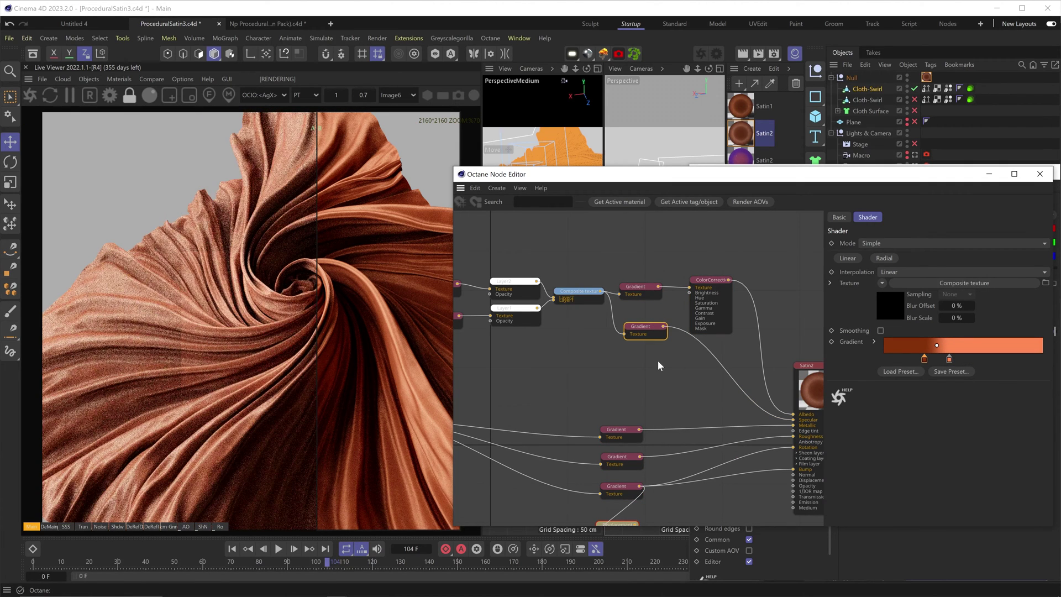
{"action": "left_click_drag", "start_coordinate": [317, 329], "coordinate": [456, 328]}
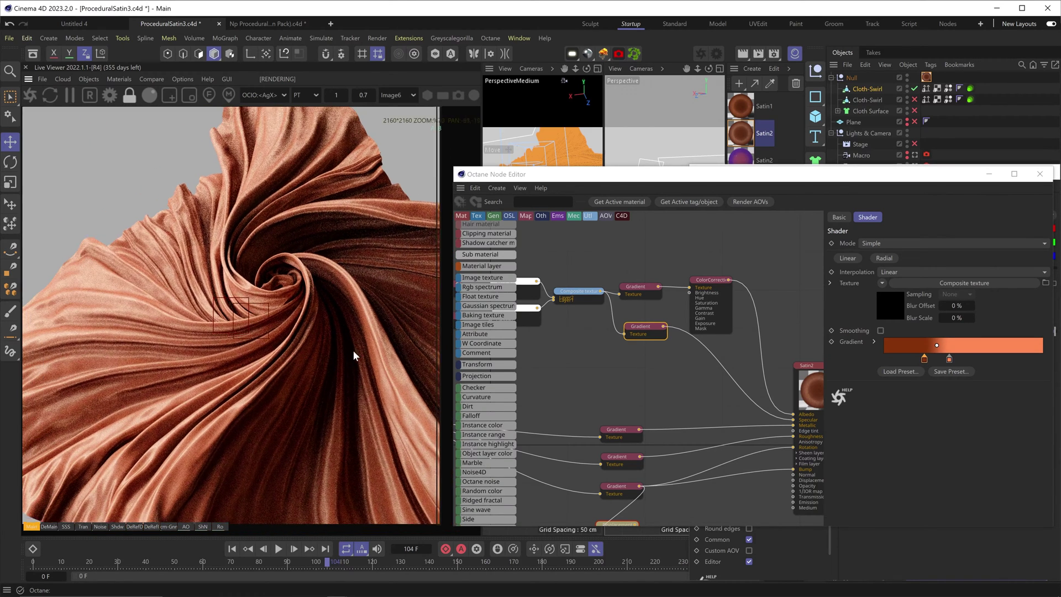